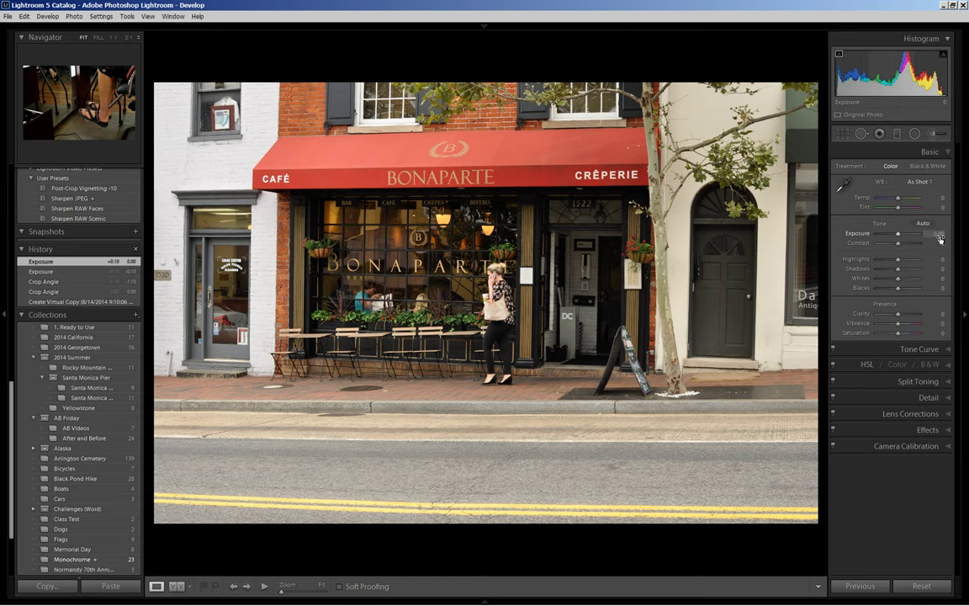
Set the storefront photo's Exposure to -0.10 and raise Shadows to +36
{"action": "left_click_drag", "start_coordinate": [939, 238], "coordinate": [933, 238]}
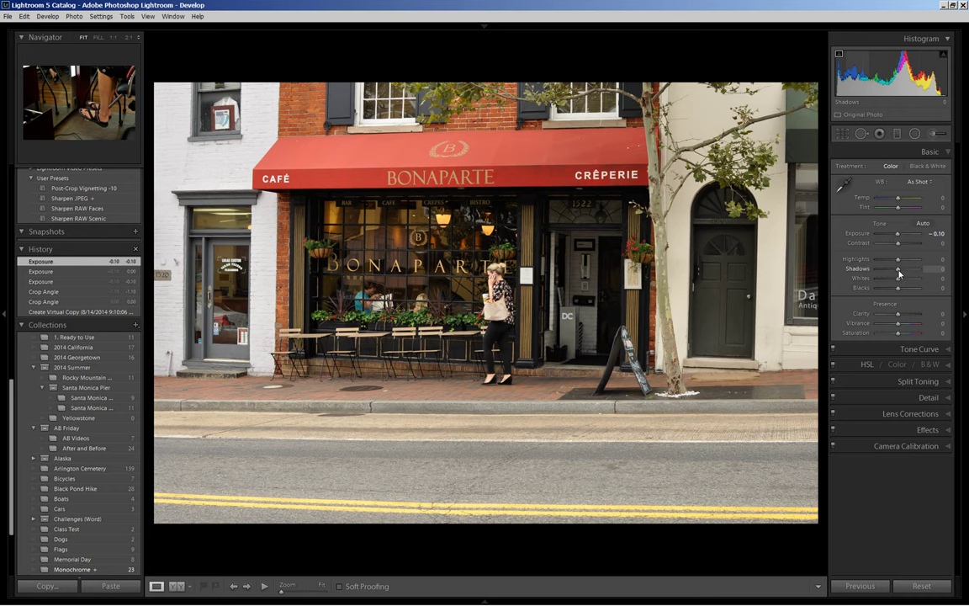
{"action": "left_click_drag", "start_coordinate": [899, 274], "coordinate": [909, 274]}
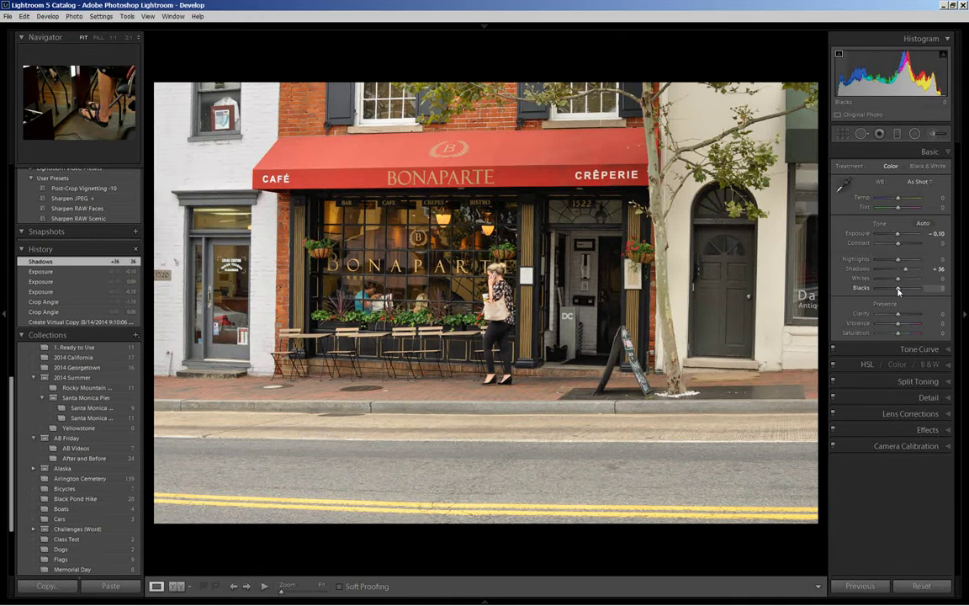
Lower Blacks to -14, using the clipping preview to judge the darkest areas of the photo
{"action": "left_click_drag", "start_coordinate": [899, 290], "coordinate": [888, 289], "text": "alt"}
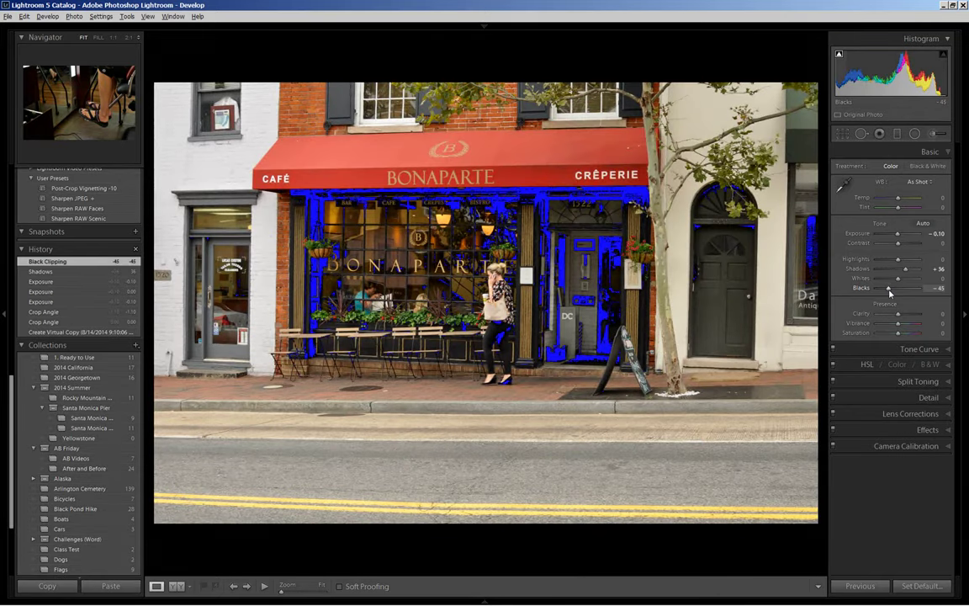
{"action": "key", "text": "alt"}
{"action": "left_click", "coordinate": [890, 289], "text": "alt"}
{"action": "left_click_drag", "start_coordinate": [890, 289], "coordinate": [896, 292]}
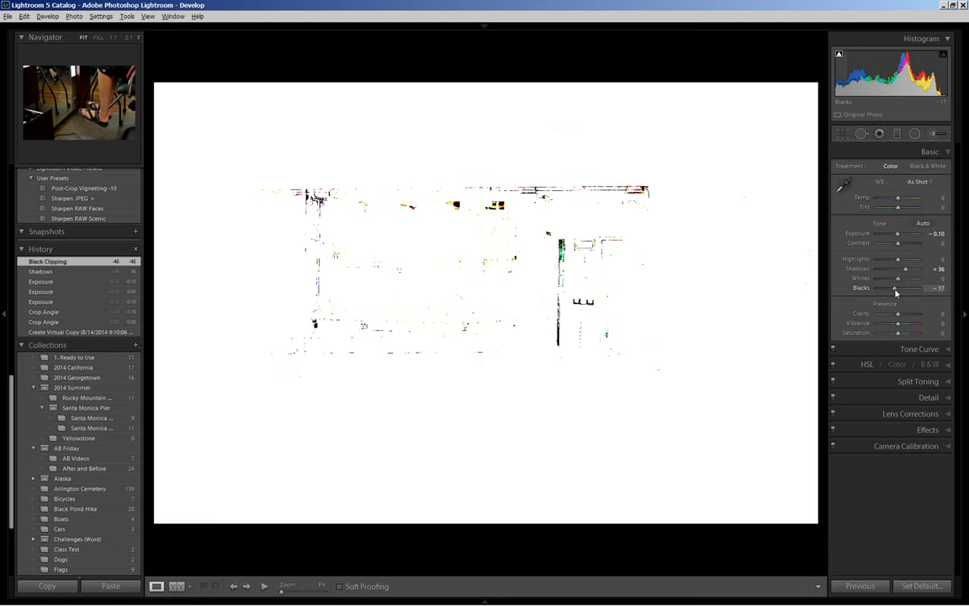
{"action": "left_click_drag", "start_coordinate": [896, 292], "coordinate": [896, 292]}
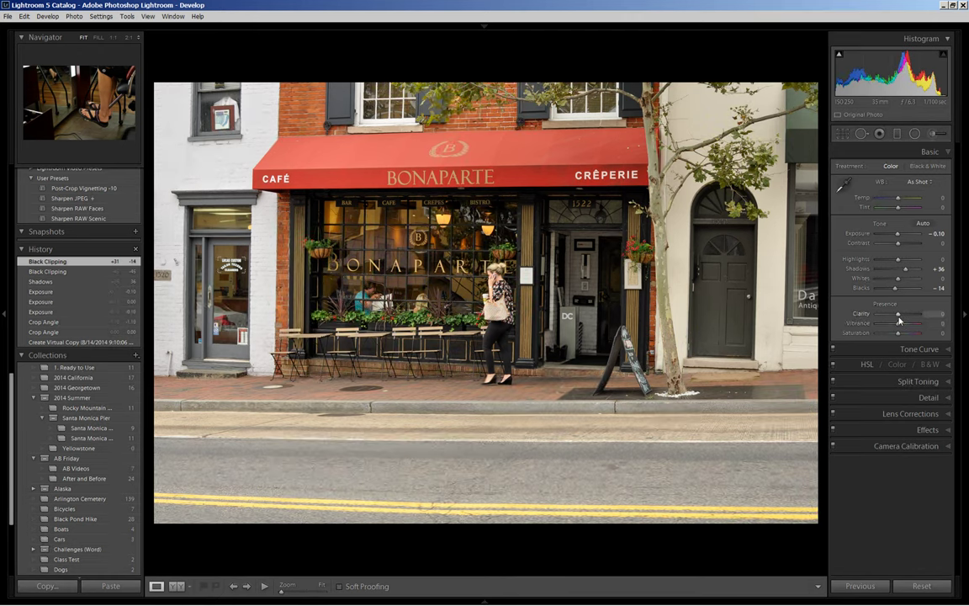
Set Clarity to +23 and reduce Vibrance to -24
{"action": "left_click", "coordinate": [942, 314]}
{"action": "type", "text": "-20"}
{"action": "key", "text": "Return"}
{"action": "type", "text": "25"}
{"action": "key", "text": "Return"}
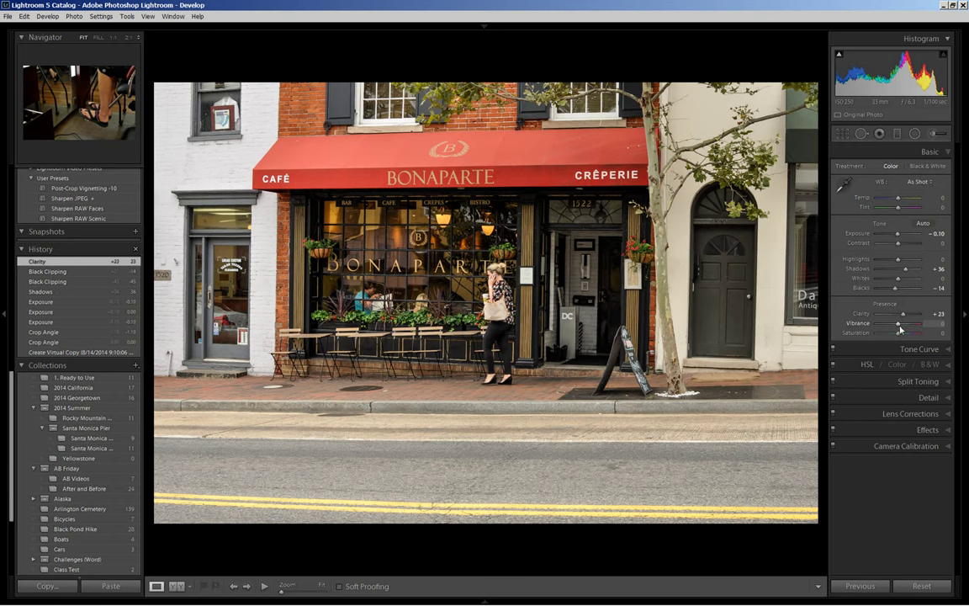
{"action": "left_click_drag", "start_coordinate": [899, 327], "coordinate": [895, 328]}
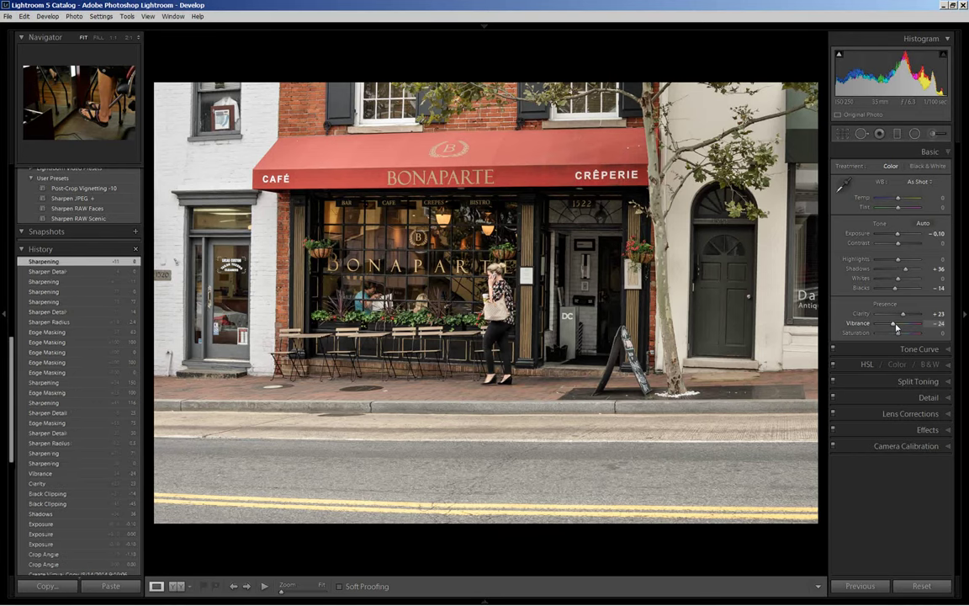
Apply the user preset Sharpen JPEG to the photo and collapse the Detail settings
{"action": "left_click", "coordinate": [943, 398]}
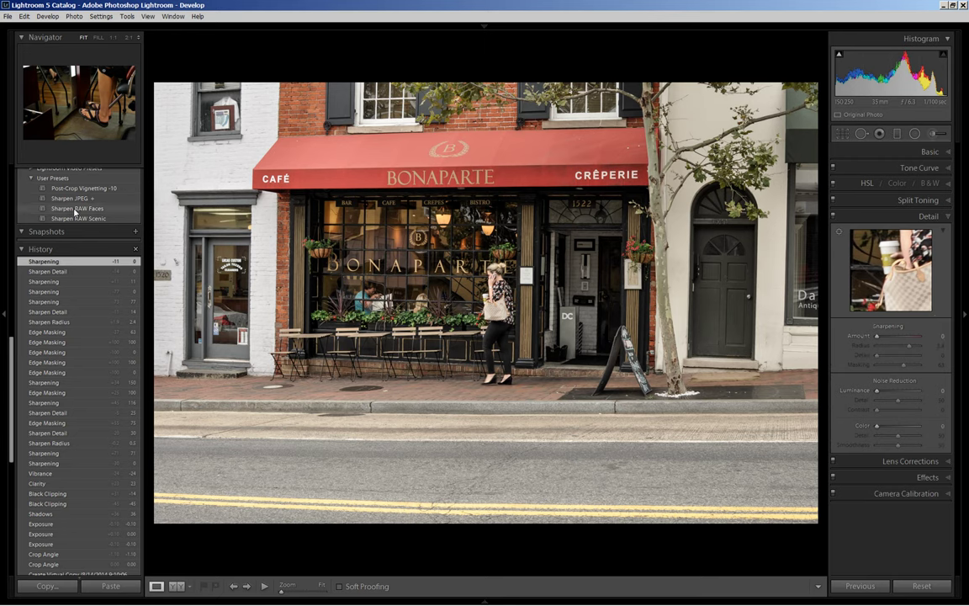
{"action": "scroll", "coordinate": [84, 200], "scroll_direction": "up", "scroll_amount": 3}
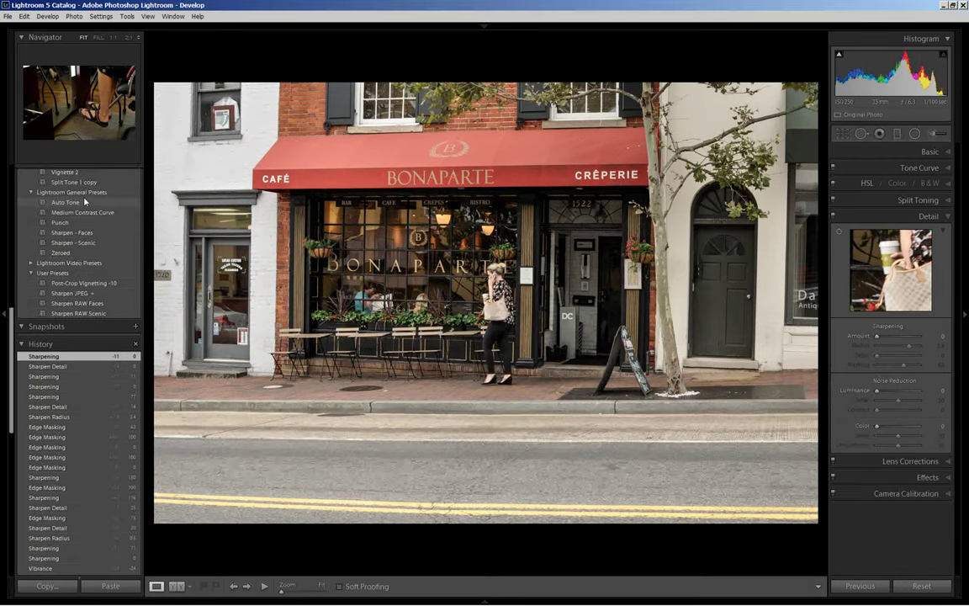
{"action": "left_click", "coordinate": [82, 293]}
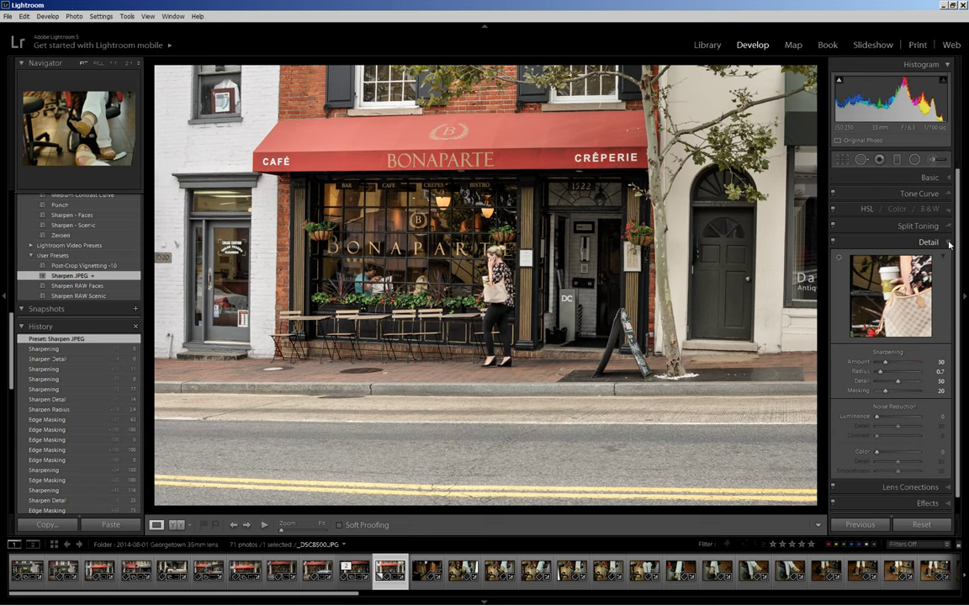
{"action": "left_click", "coordinate": [950, 244]}
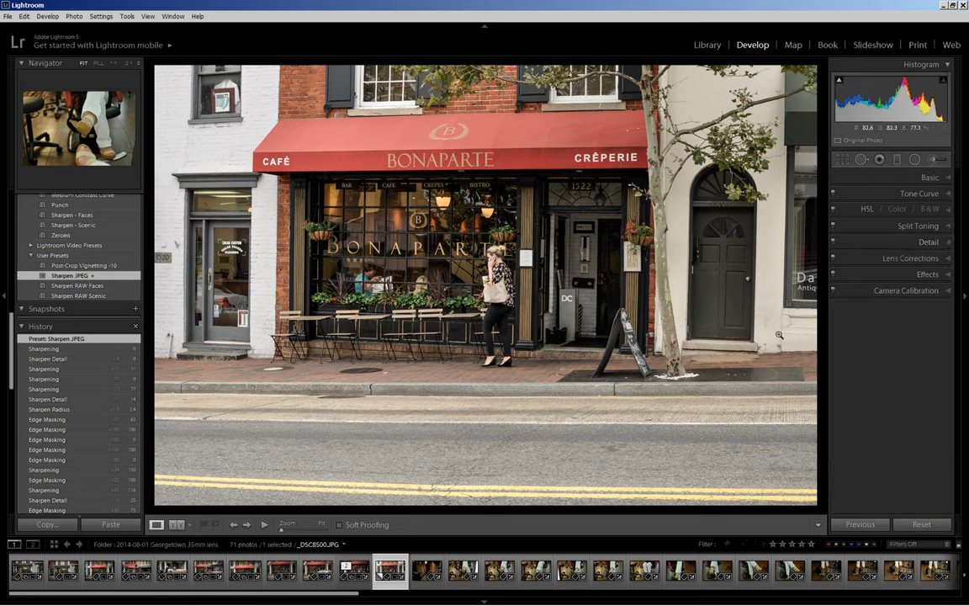
Start Crop & Straighten and cycle through the composition guide overlays, ending on the golden spiral
{"action": "left_click", "coordinate": [843, 160]}
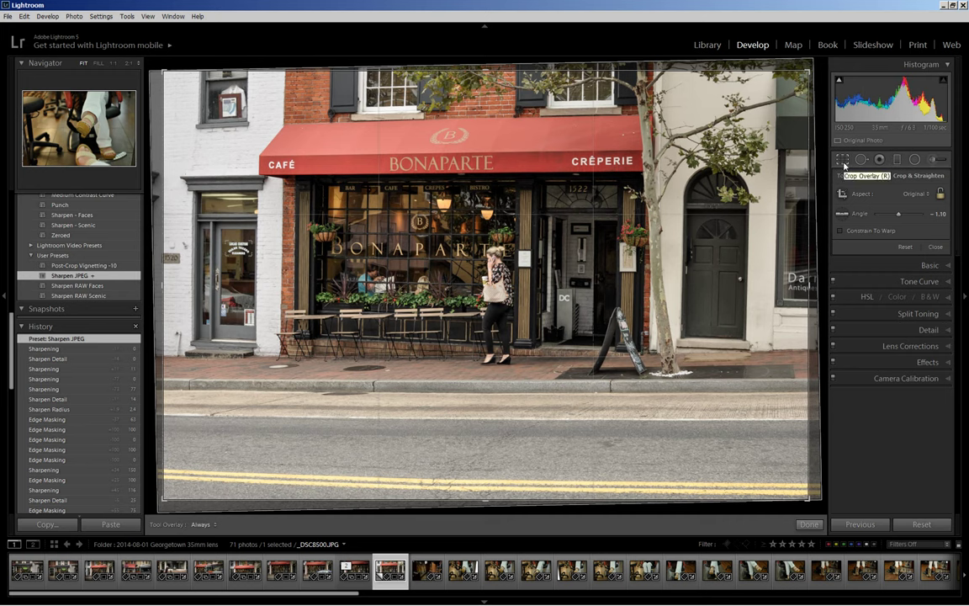
{"action": "key", "text": "o"}
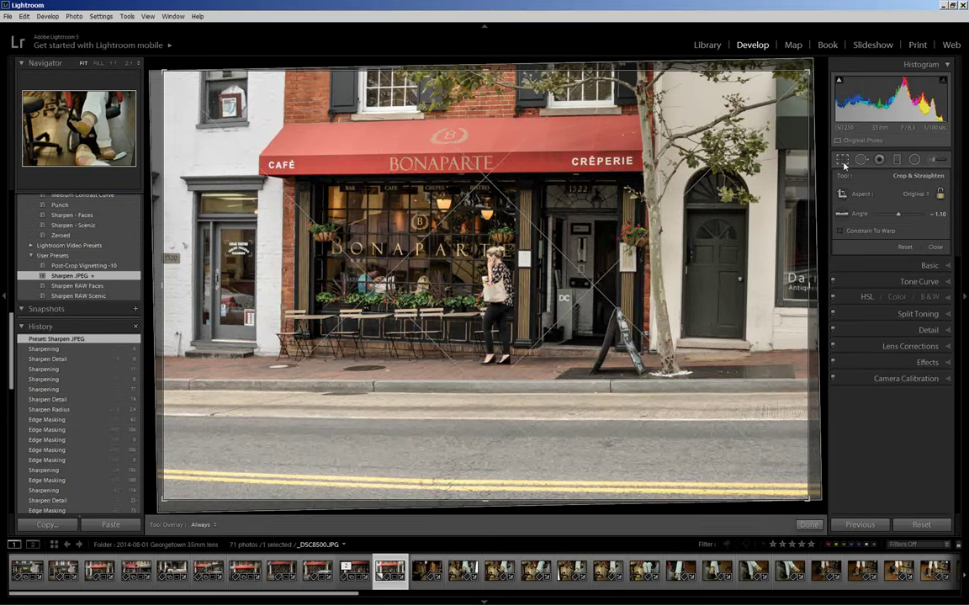
{"action": "key", "text": "o"}
{"action": "key", "text": "o"}
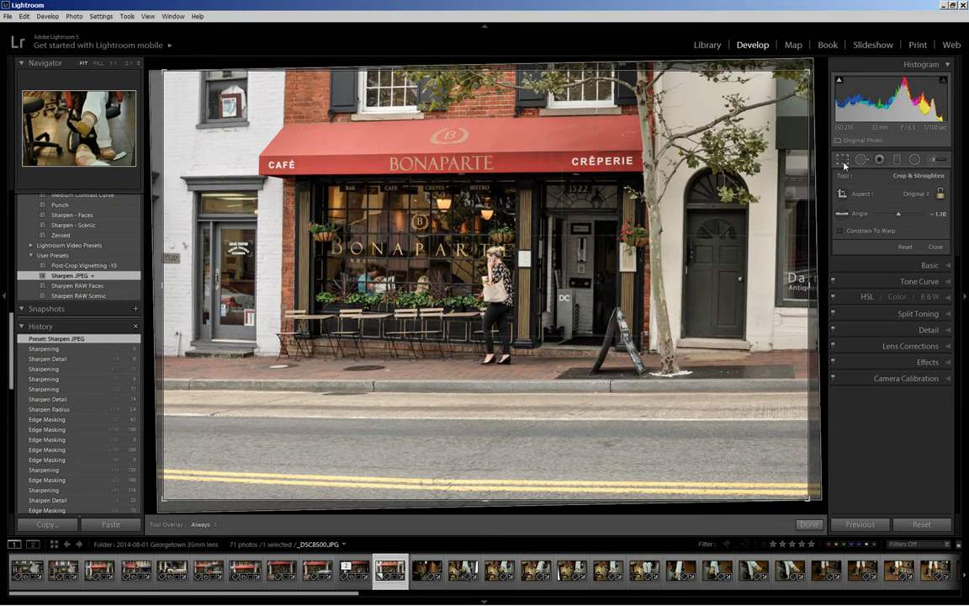
{"action": "key", "text": "o"}
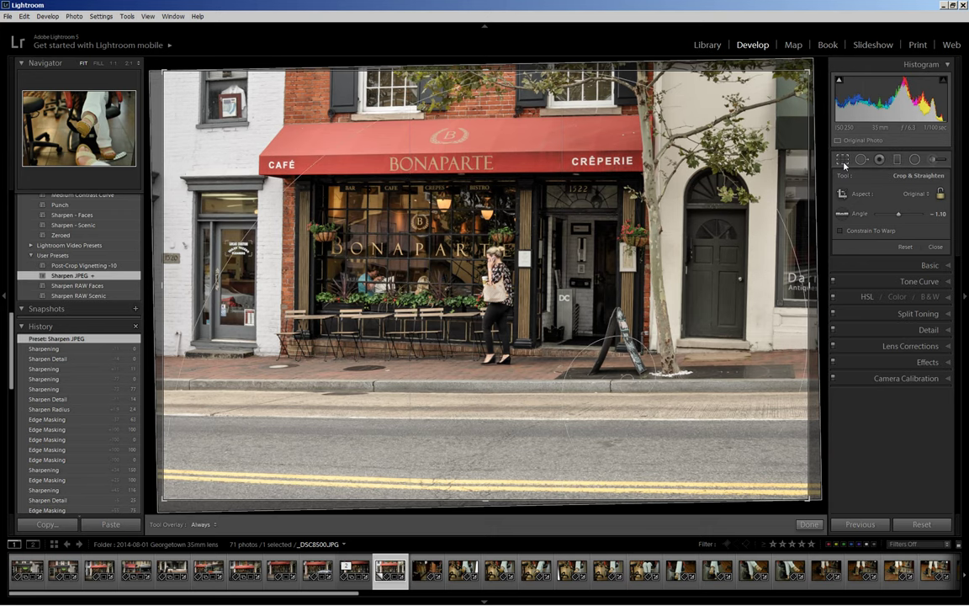
{"action": "key", "text": "o"}
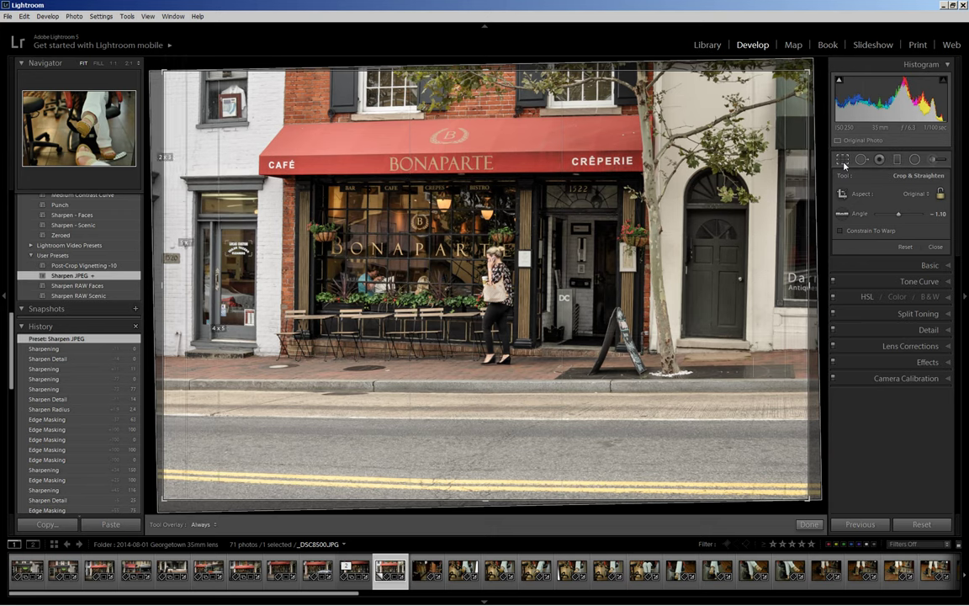
{"action": "key", "text": "o"}
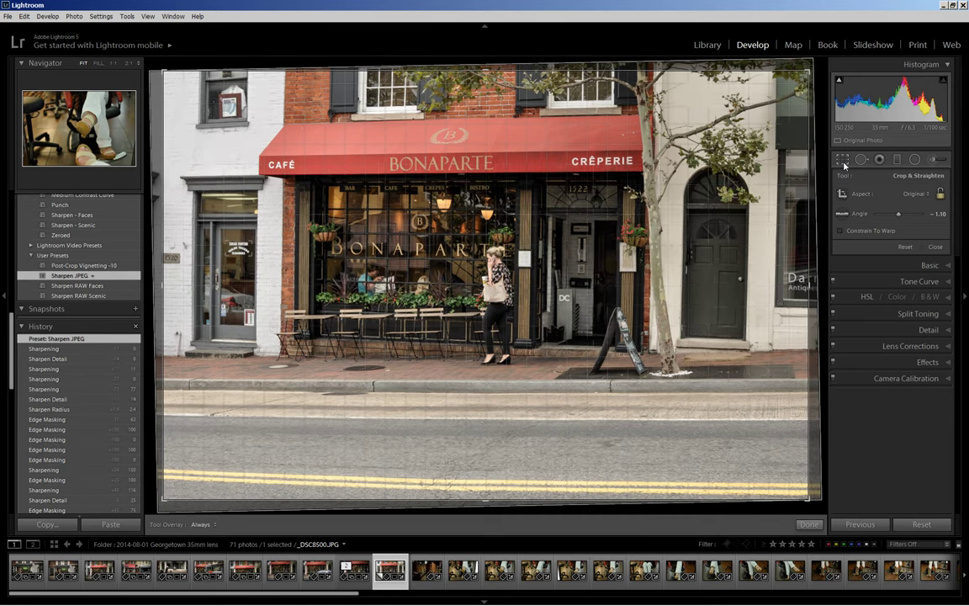
{"action": "key", "text": "o"}
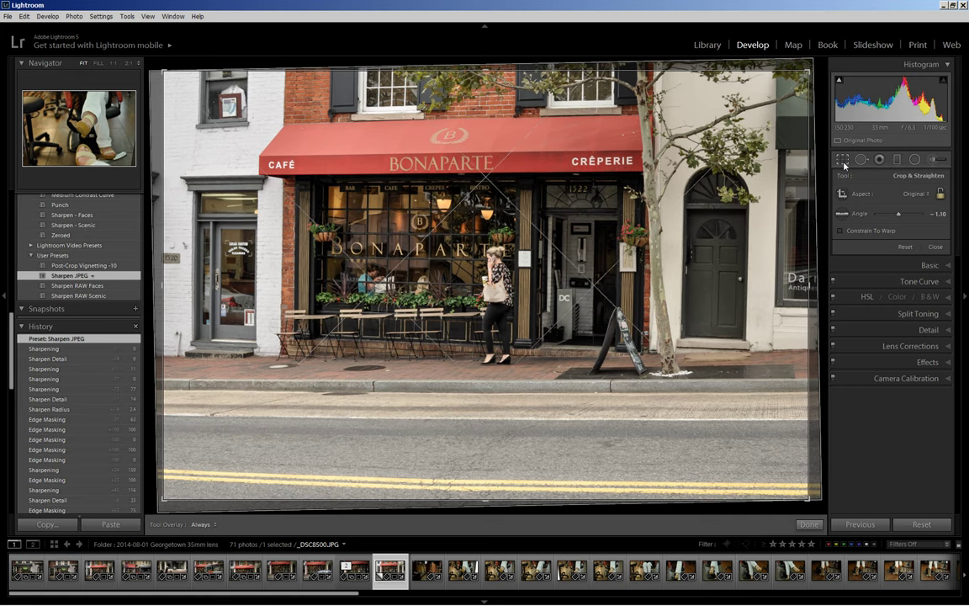
{"action": "key", "text": "o"}
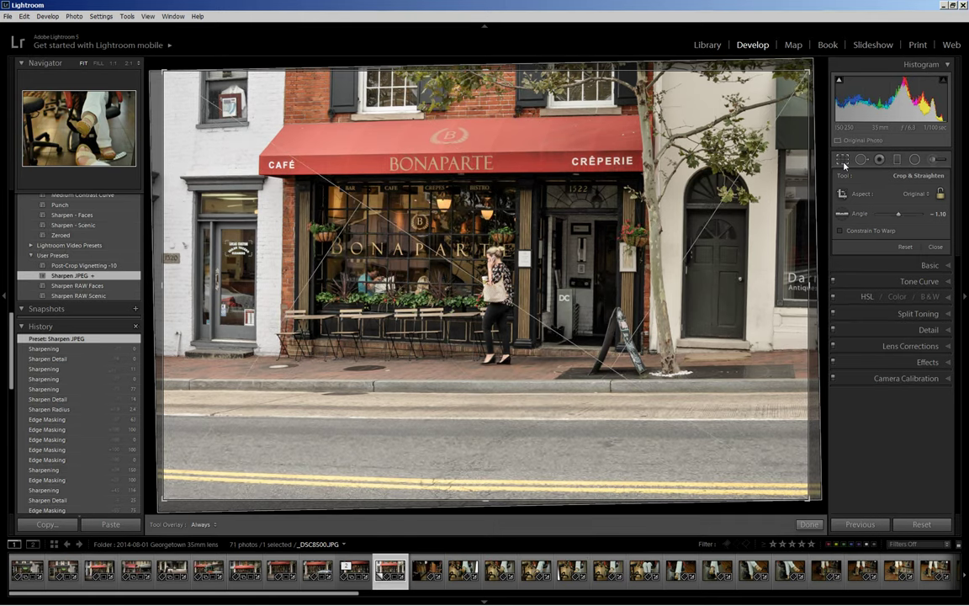
{"action": "key", "text": "o"}
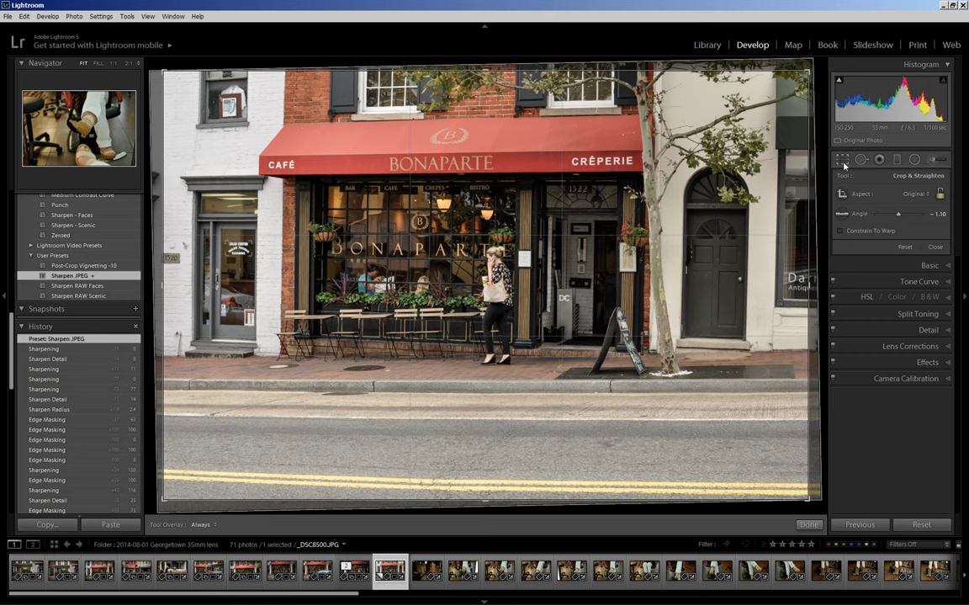
{"action": "key", "text": "o"}
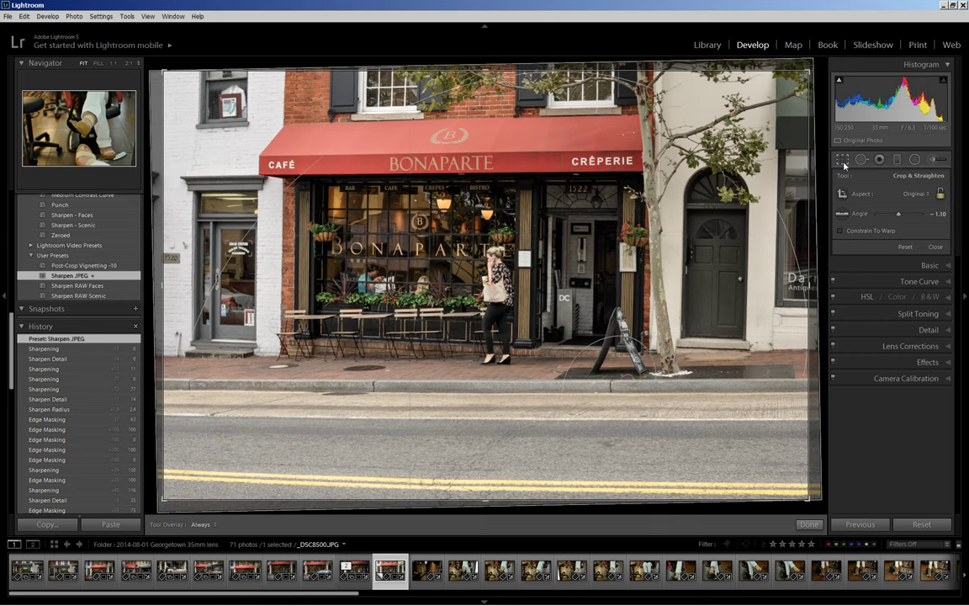
Cycle the golden spiral crop overlay through its different orientations to compare them against the storefront
{"action": "key", "text": "alt"}
{"action": "key", "text": "o"}
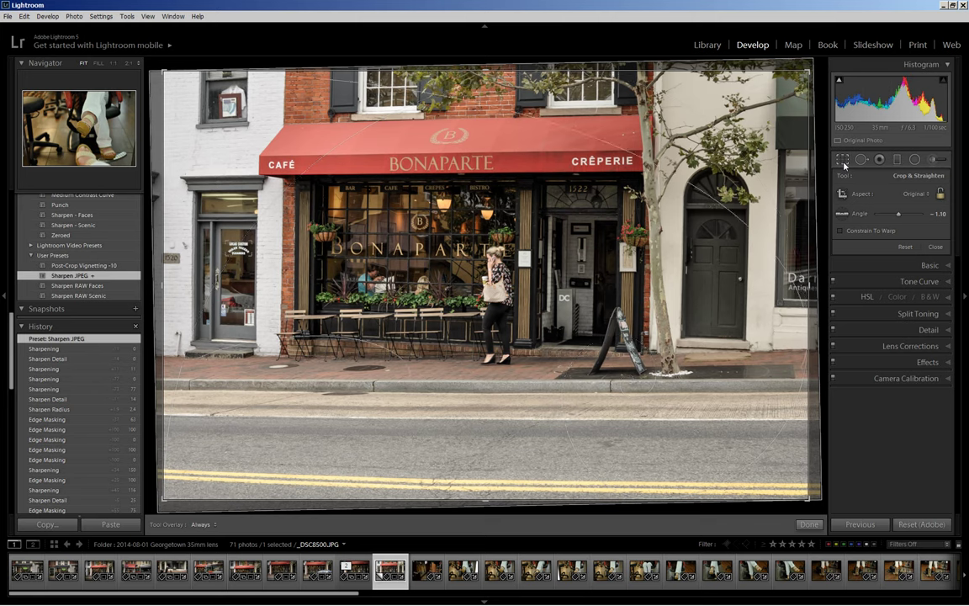
{"action": "key", "text": "shift+o"}
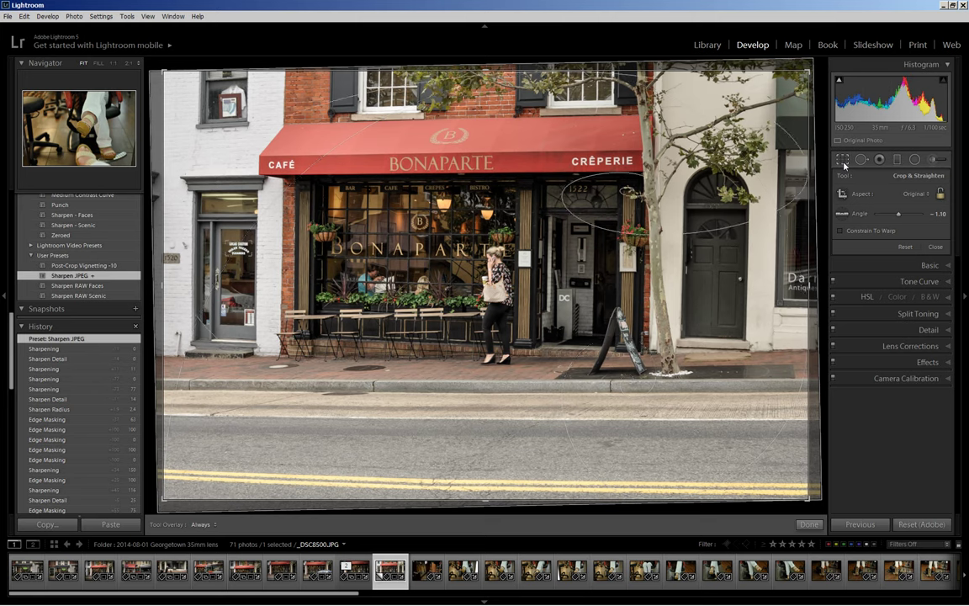
{"action": "key", "text": "shift+o"}
{"action": "key", "text": "shift+o"}
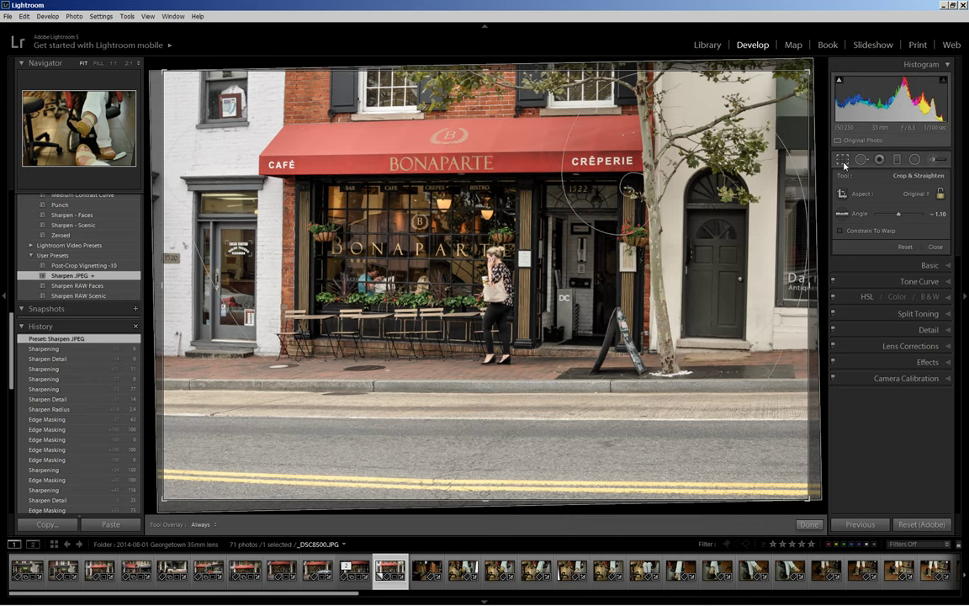
{"action": "key", "text": "shift+o"}
{"action": "key", "text": "shift+o"}
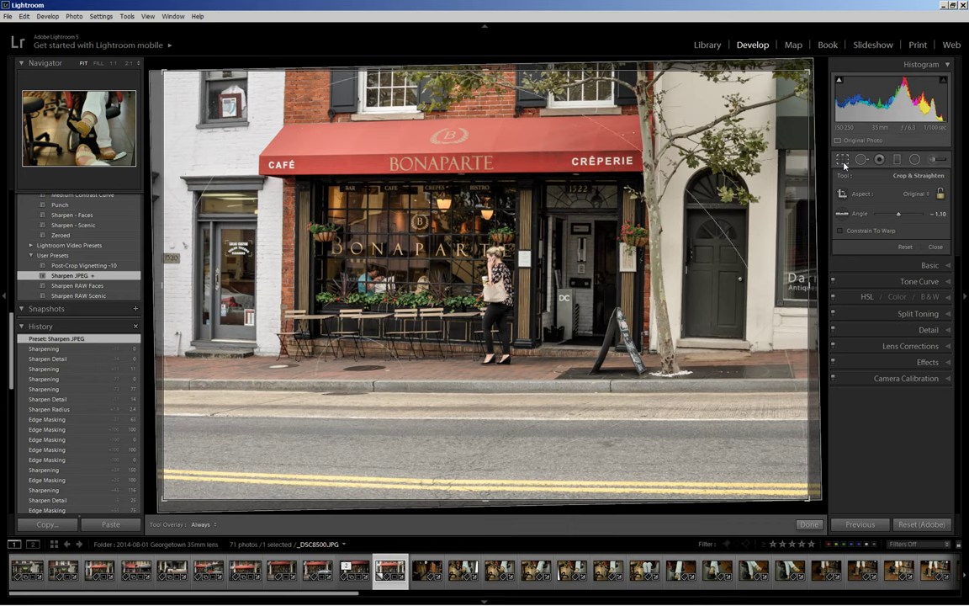
{"action": "key", "text": "shift+o"}
{"action": "key", "text": "shift+o"}
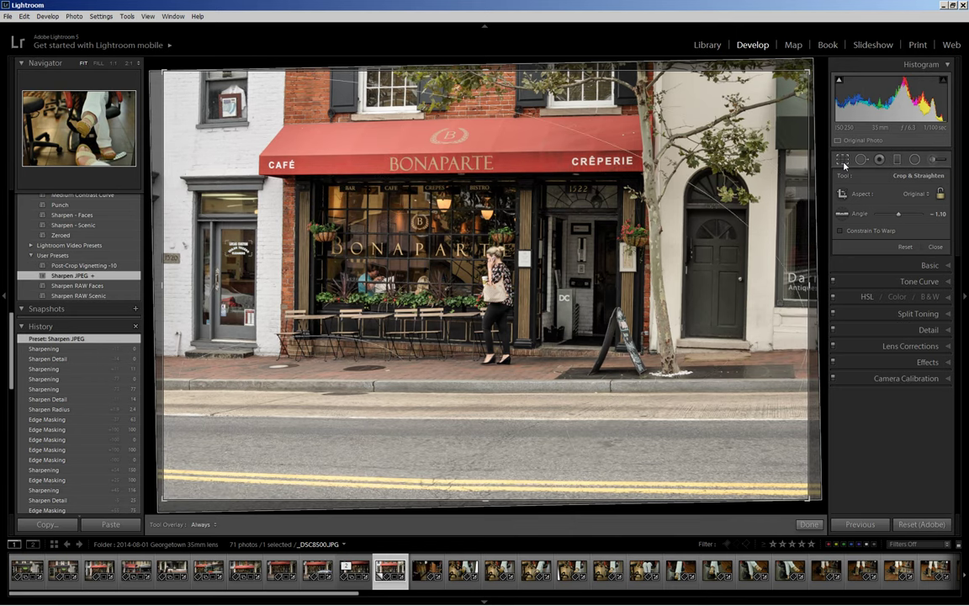
{"action": "key", "text": "shift+o"}
{"action": "key", "text": "shift+o"}
{"action": "key", "text": "shift+o"}
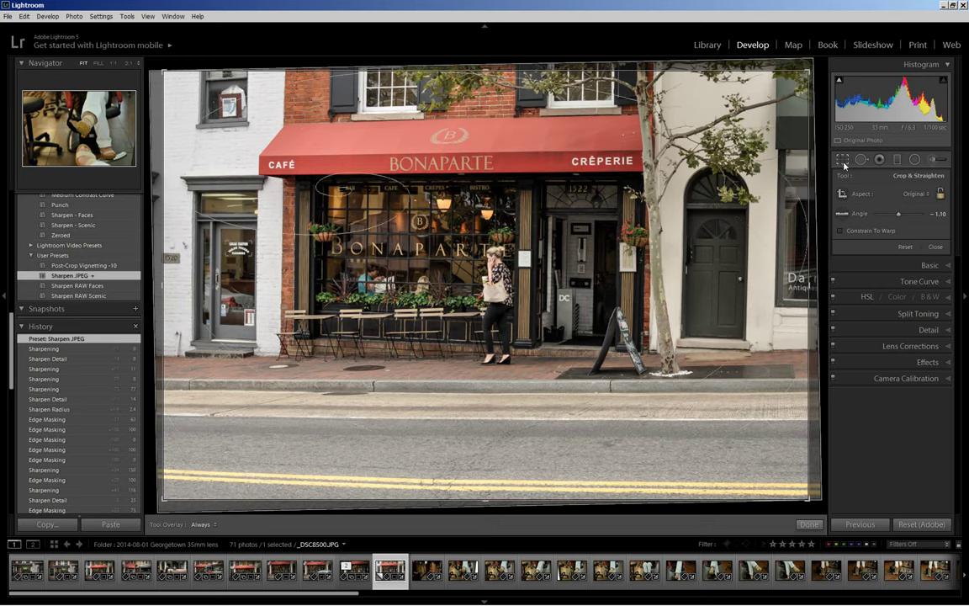
{"action": "key", "text": "shift+o"}
{"action": "key", "text": "shift+o"}
{"action": "key", "text": "shift+o"}
{"action": "key", "text": "shift+o"}
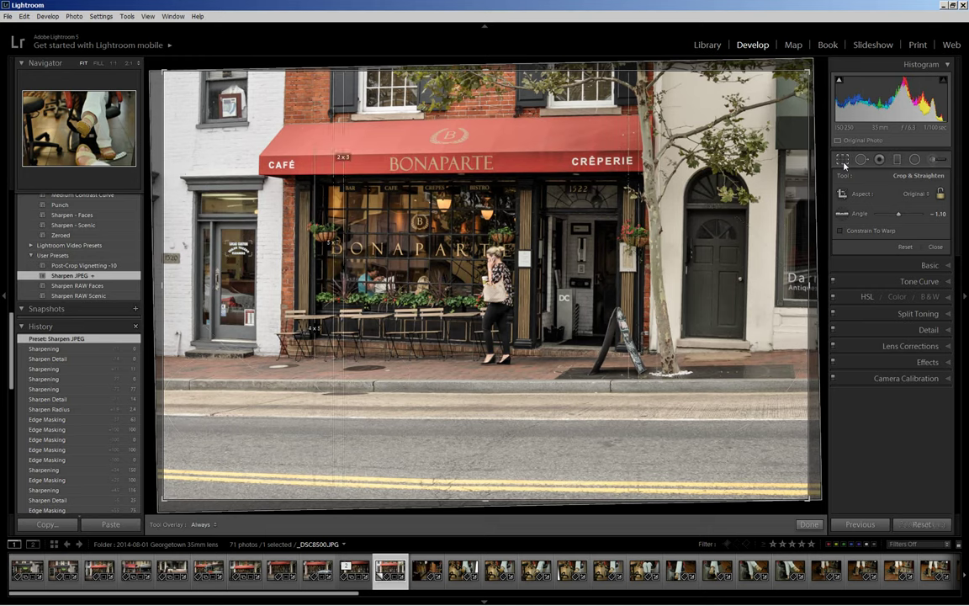
Switch to the triangle crop overlay and flip its diagonal back and forth between both orientations
{"action": "key", "text": "shift+o"}
{"action": "key", "text": "shift+o"}
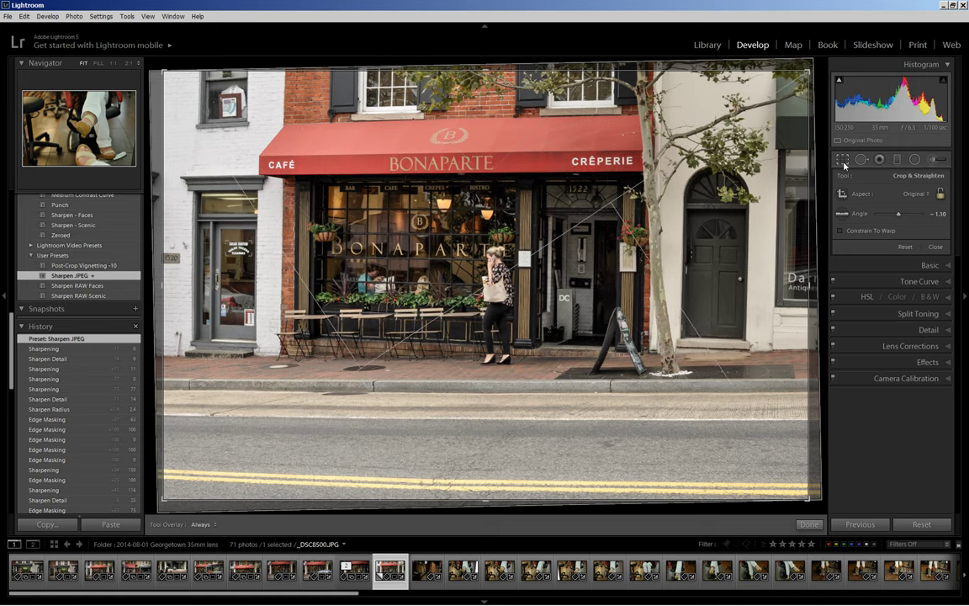
{"action": "key", "text": "shift"}
{"action": "key", "text": "shift+o"}
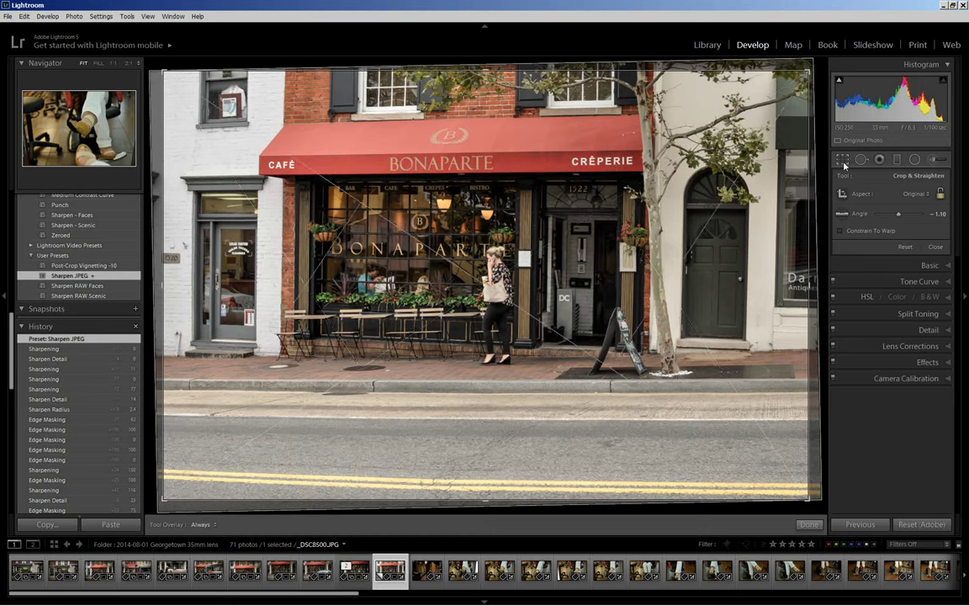
{"action": "key", "text": "shift+o"}
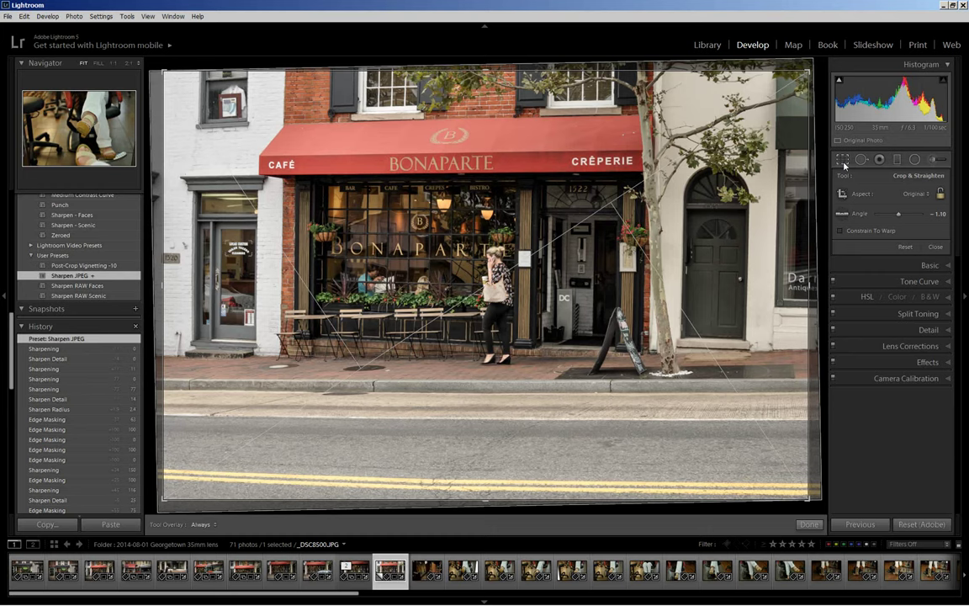
{"action": "key", "text": "shift+o"}
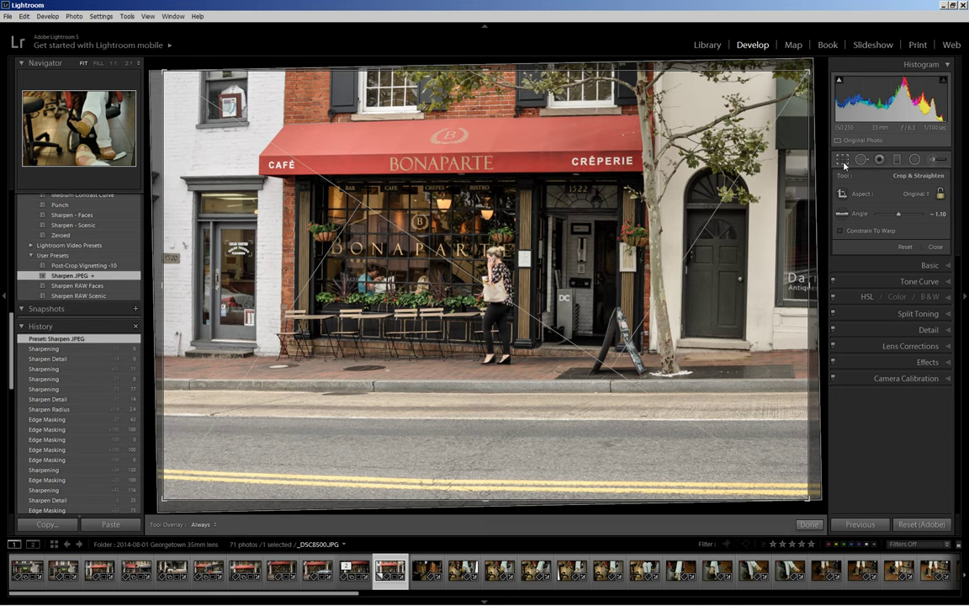
{"action": "key", "text": "shift+o"}
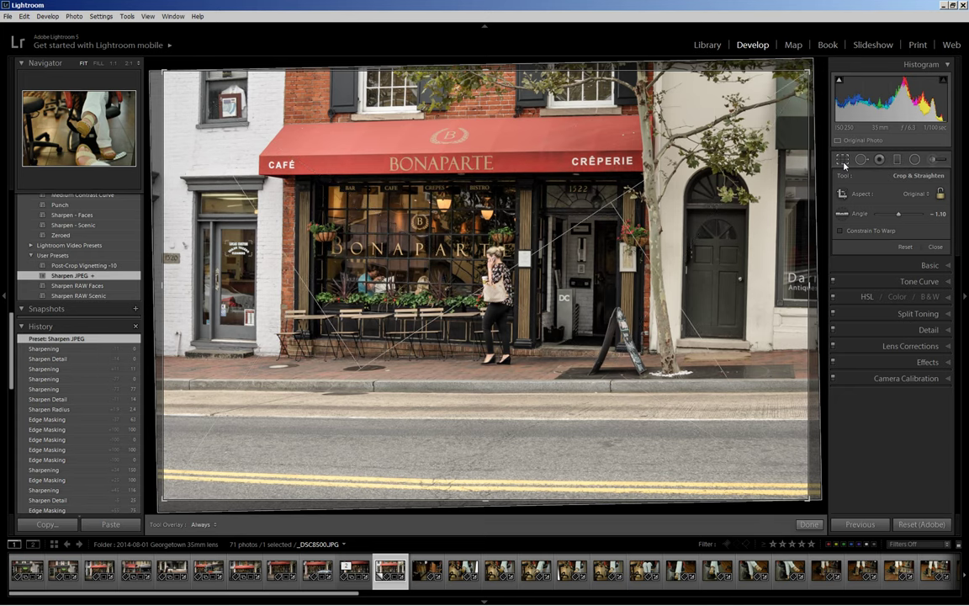
Cycle the crop guide overlay from the triangle back to the golden spiral
{"action": "key", "text": "o"}
{"action": "key", "text": "o"}
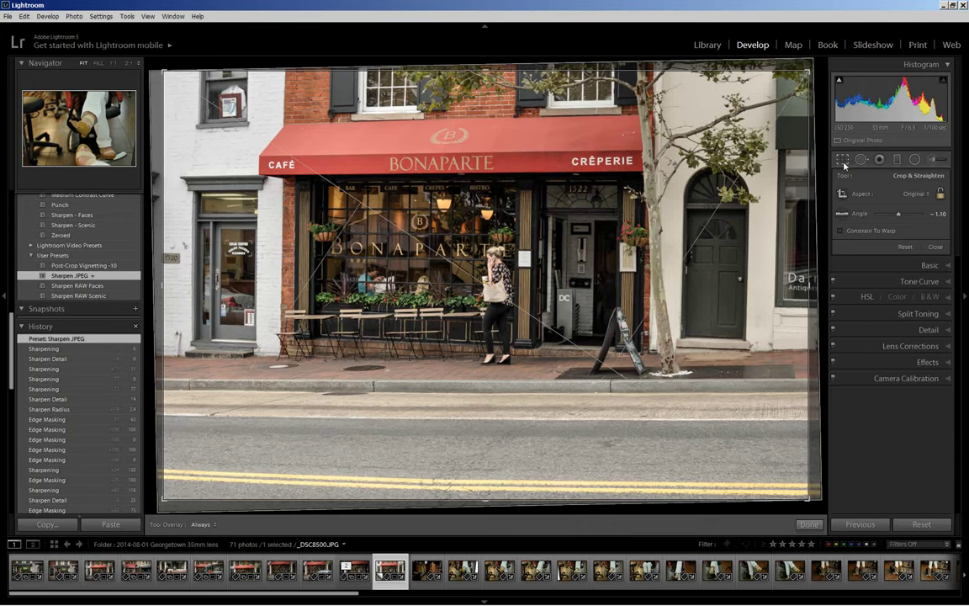
{"action": "key", "text": "o"}
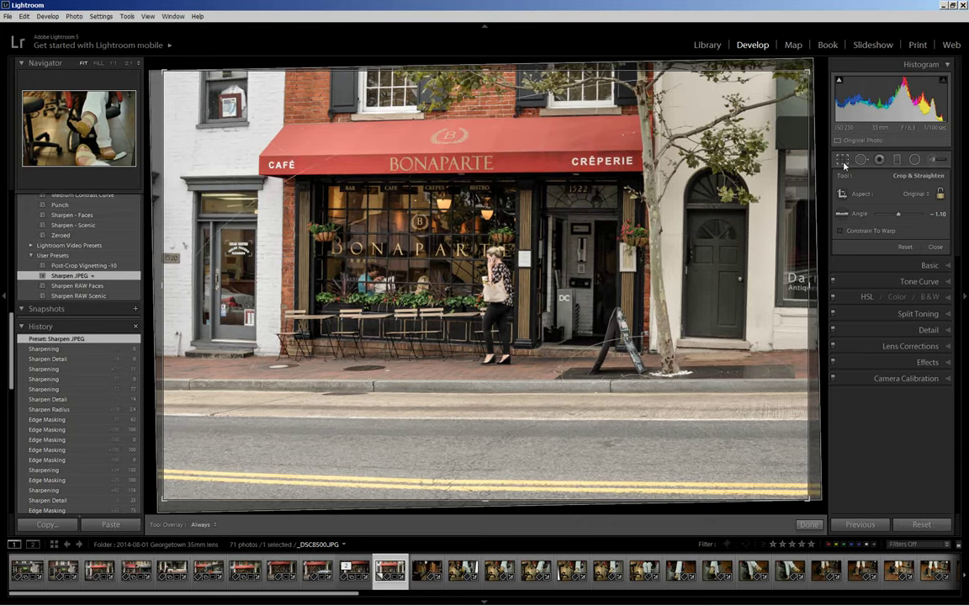
Switch the crop overlay to the thirds grid, unlock the crop's aspect ratio and review the preset ratios
{"action": "key", "text": "o"}
{"action": "key", "text": "o"}
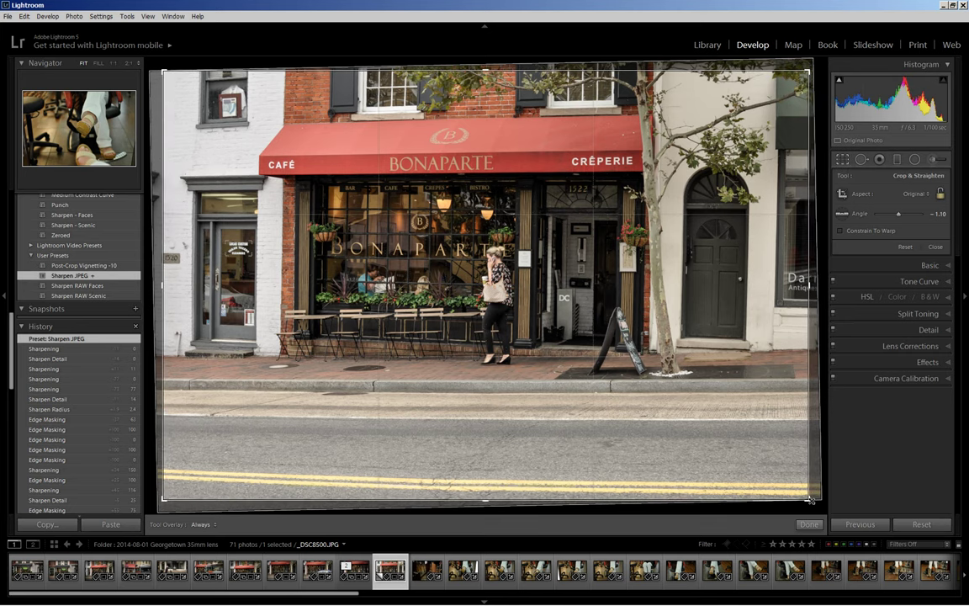
{"action": "left_click", "coordinate": [941, 195]}
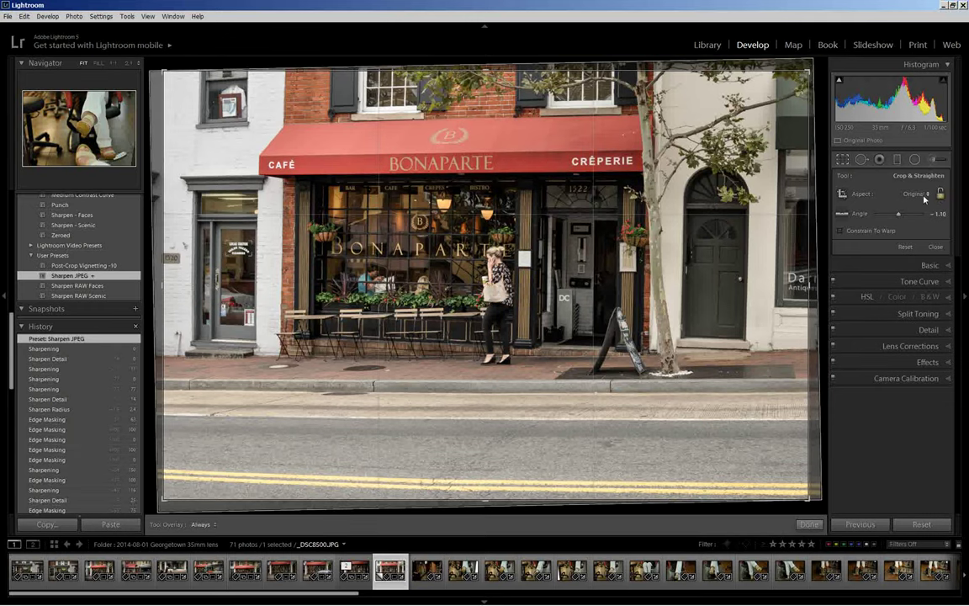
{"action": "left_click", "coordinate": [919, 194]}
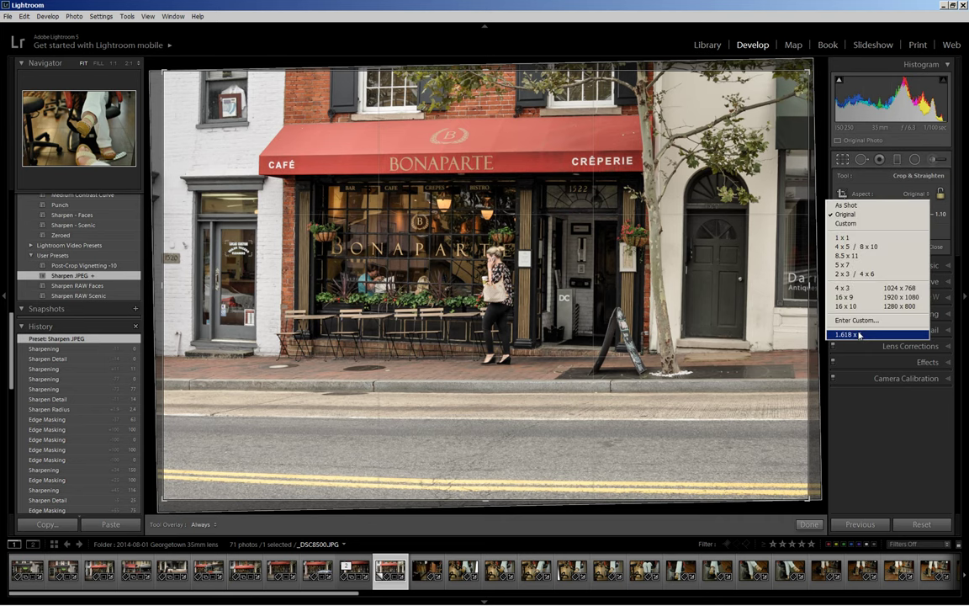
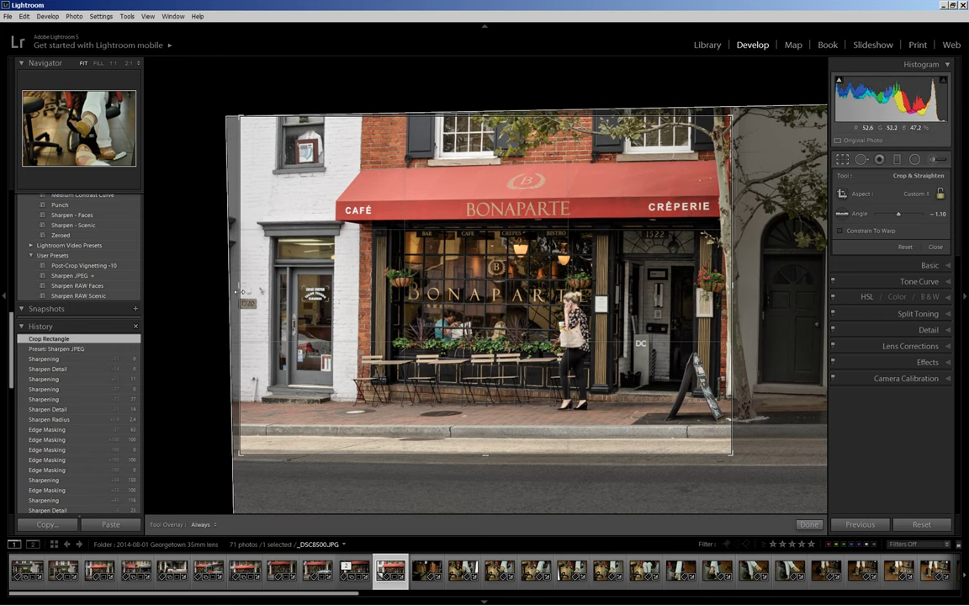
Crop the photo freely around the café front, from the upper windows down to the brick sidewalk, and apply the crop
{"action": "left_click_drag", "start_coordinate": [240, 286], "coordinate": [252, 291]}
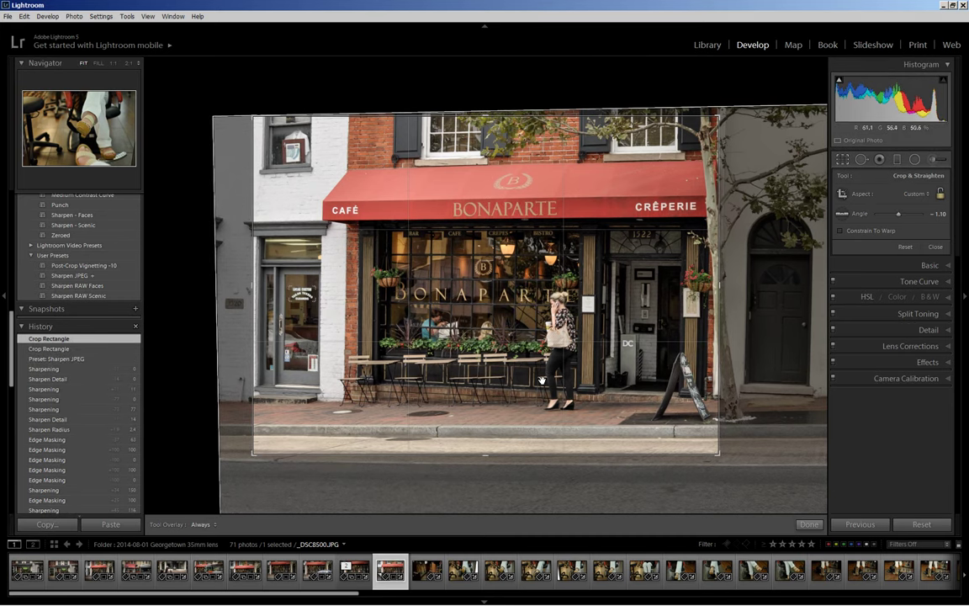
{"action": "left_click_drag", "start_coordinate": [486, 116], "coordinate": [486, 170]}
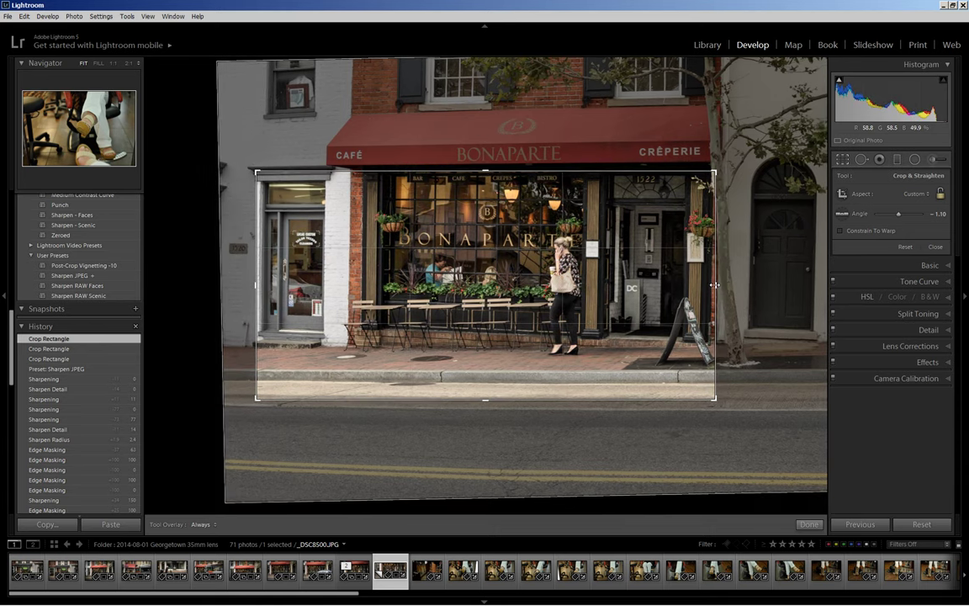
{"action": "left_click_drag", "start_coordinate": [486, 171], "coordinate": [485, 147]}
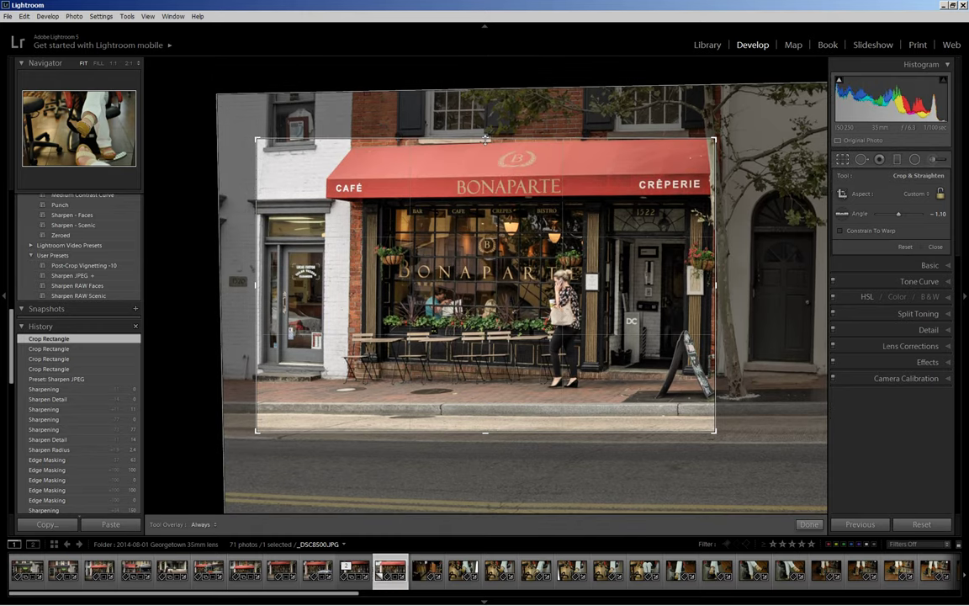
{"action": "left_click_drag", "start_coordinate": [504, 417], "coordinate": [487, 412]}
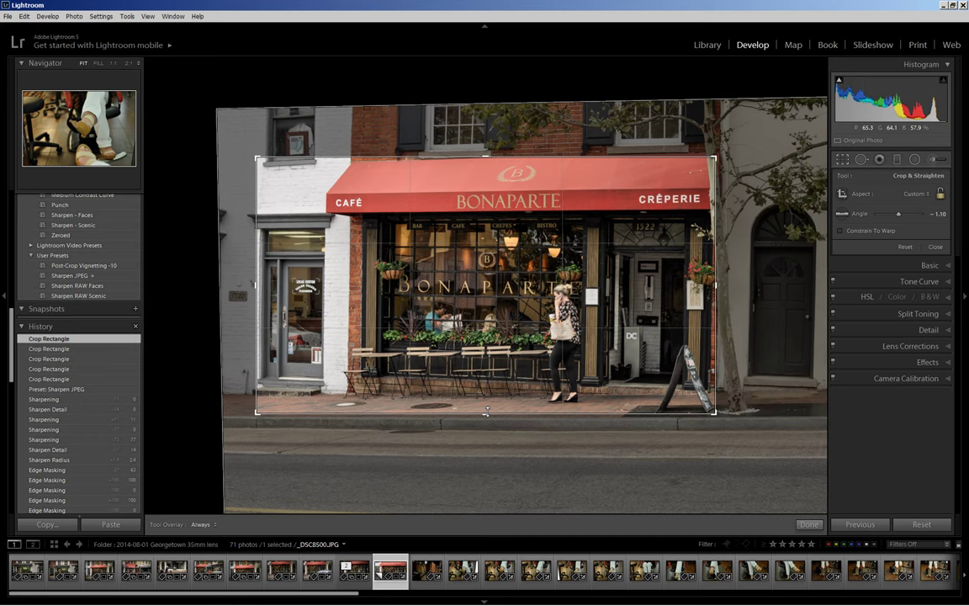
{"action": "left_click", "coordinate": [487, 373]}
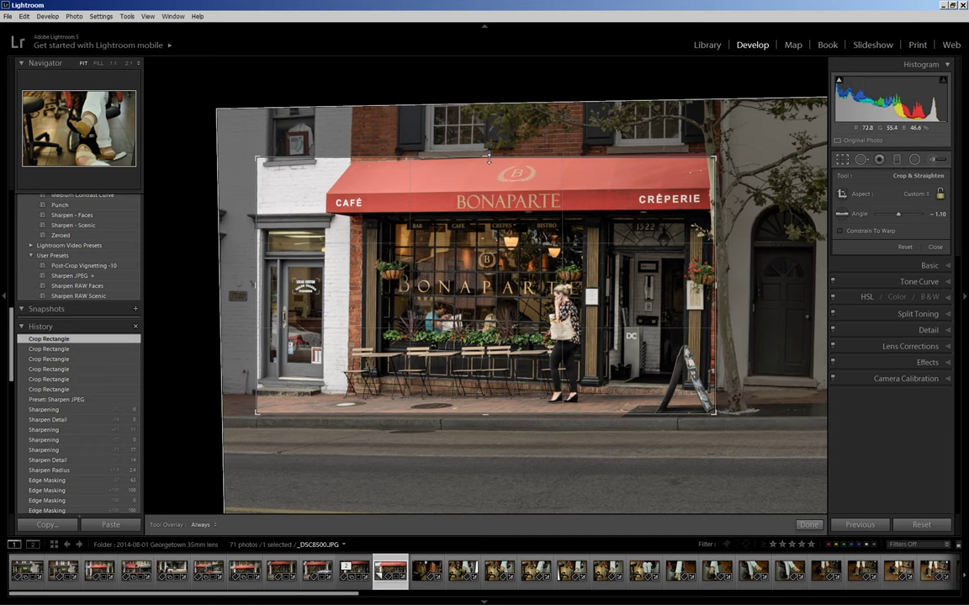
{"action": "left_click_drag", "start_coordinate": [486, 157], "coordinate": [486, 135]}
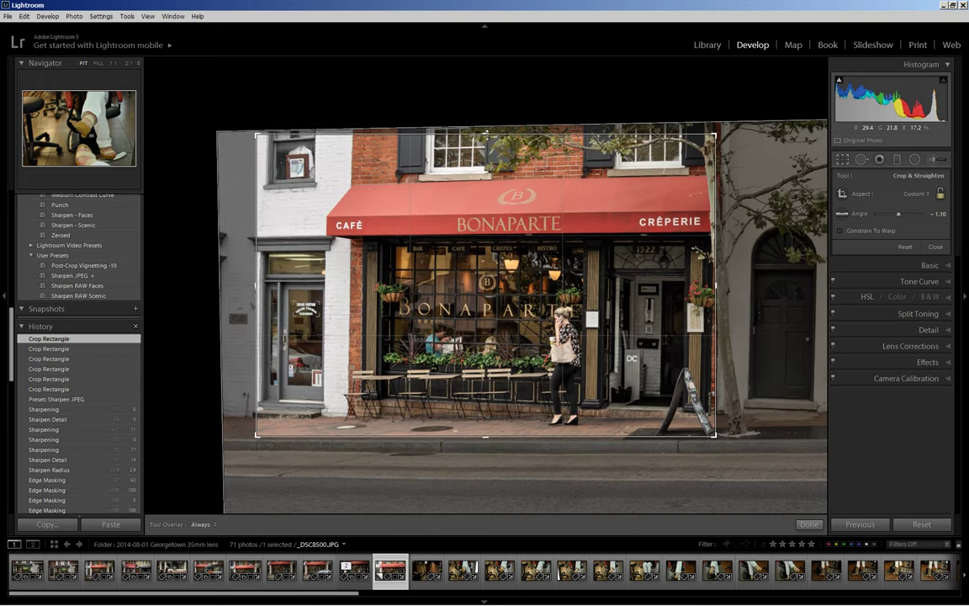
{"action": "left_click", "coordinate": [810, 525]}
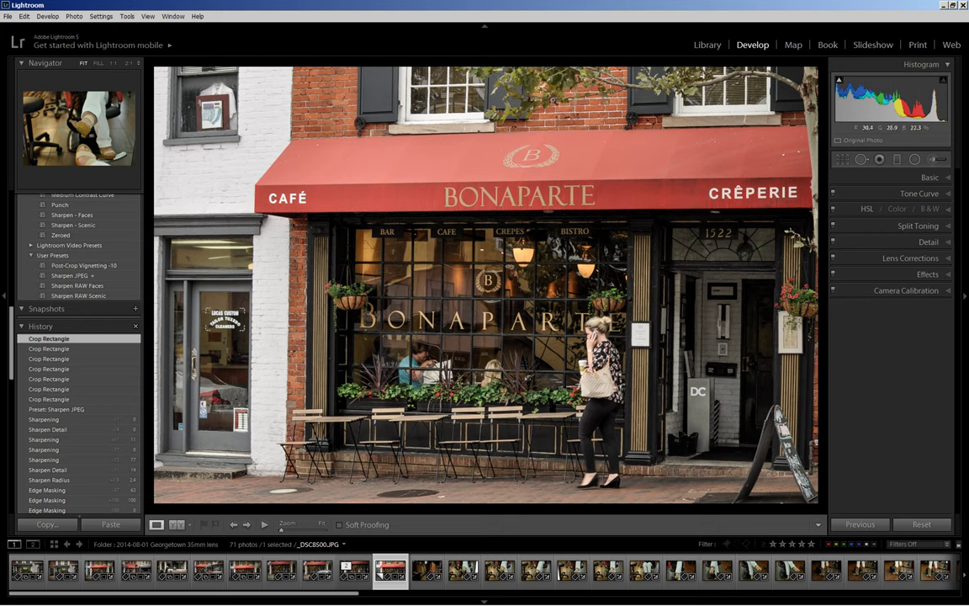
Reopen the crop, lower its upper edge to just above the red awning and apply it
{"action": "left_click", "coordinate": [842, 160]}
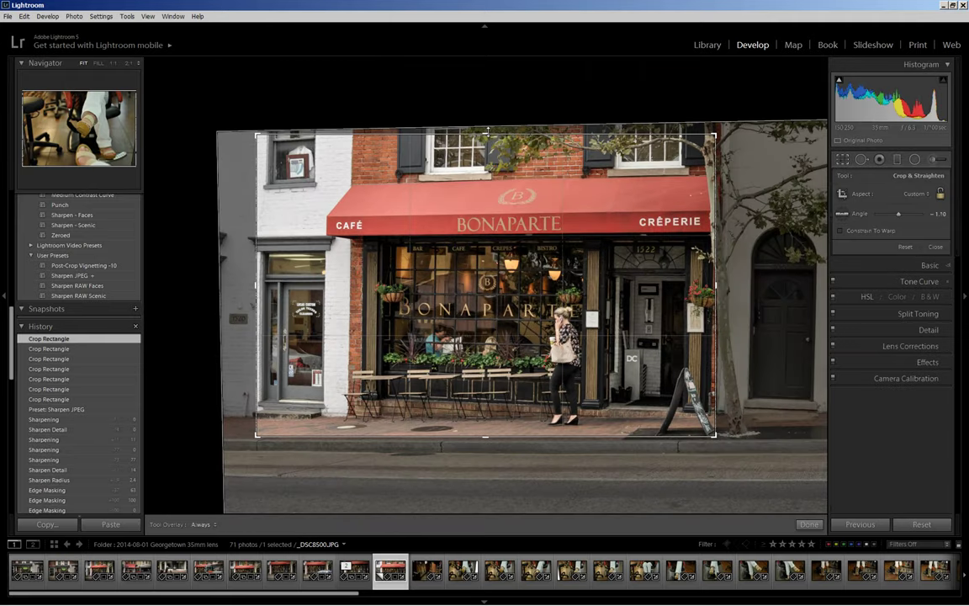
{"action": "left_click_drag", "start_coordinate": [485, 135], "coordinate": [485, 153]}
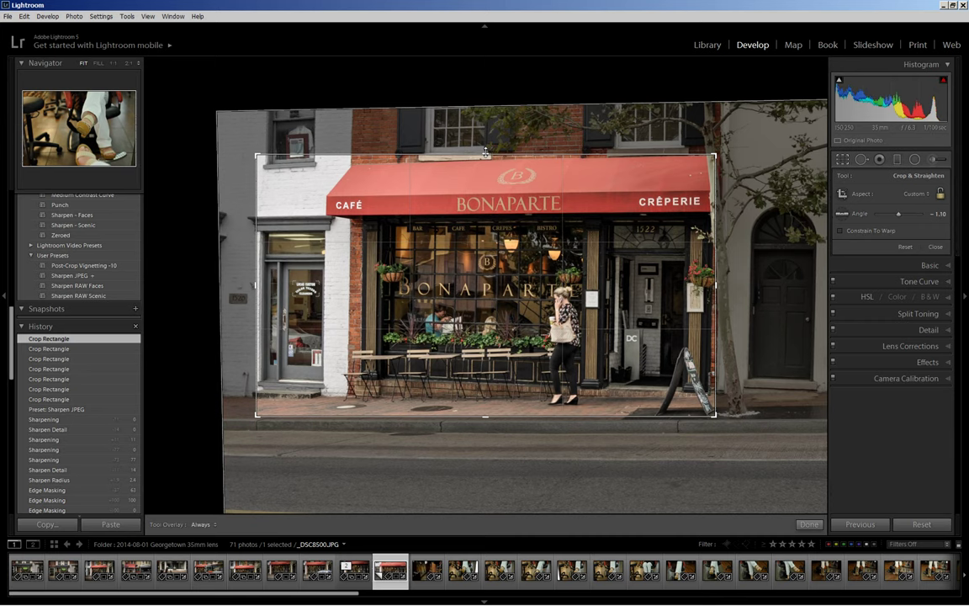
{"action": "left_click_drag", "start_coordinate": [486, 154], "coordinate": [485, 155]}
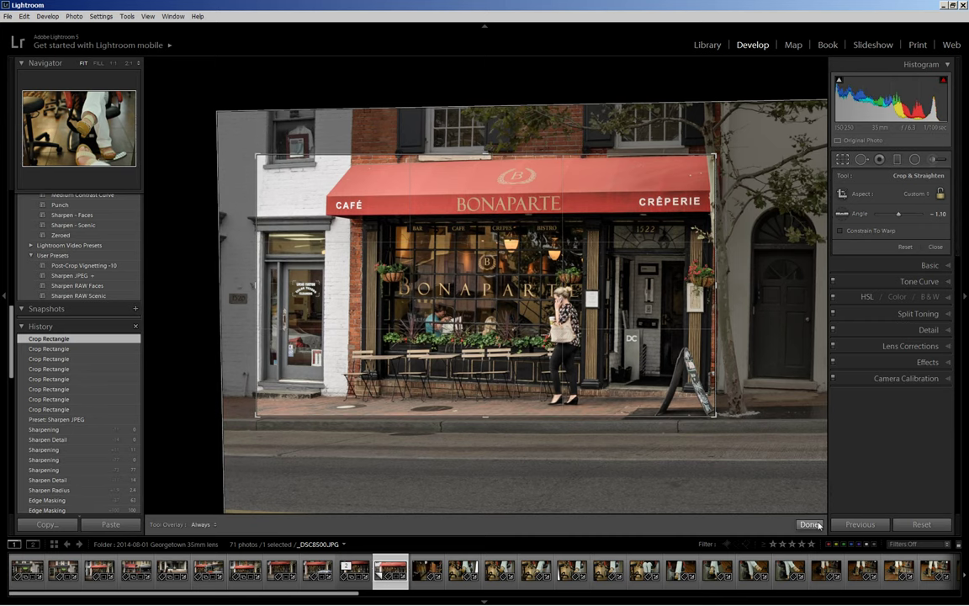
{"action": "key", "text": "Return"}
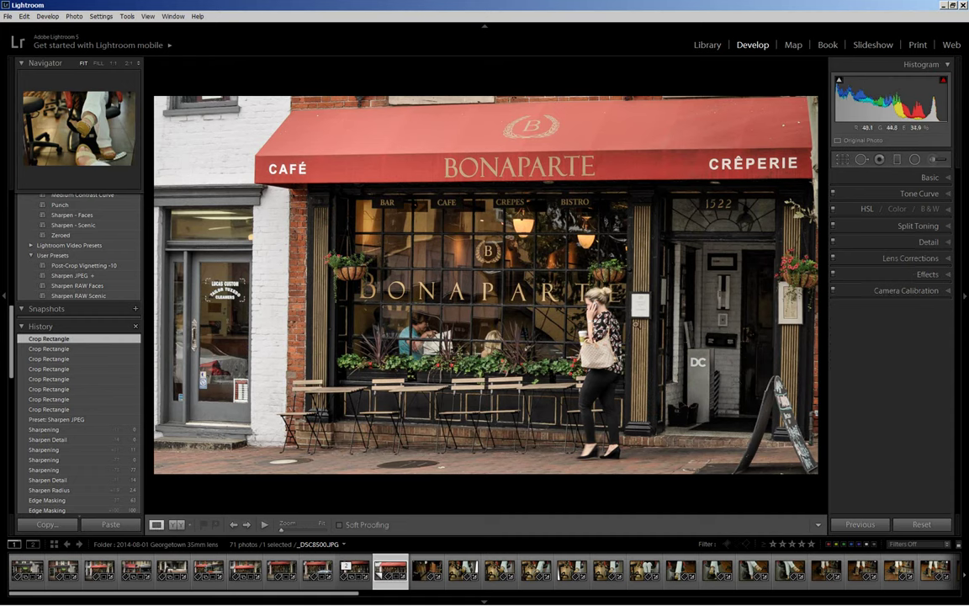
Reopen the crop, extend its lower edge to include the curb and a strip of the street, and apply it
{"action": "left_click", "coordinate": [842, 159]}
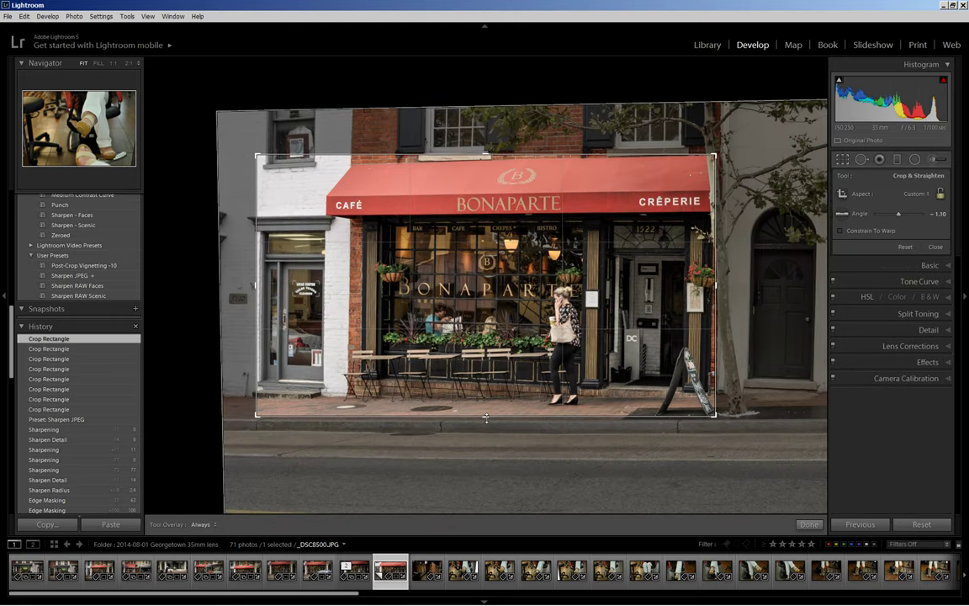
{"action": "left_click_drag", "start_coordinate": [486, 417], "coordinate": [491, 452]}
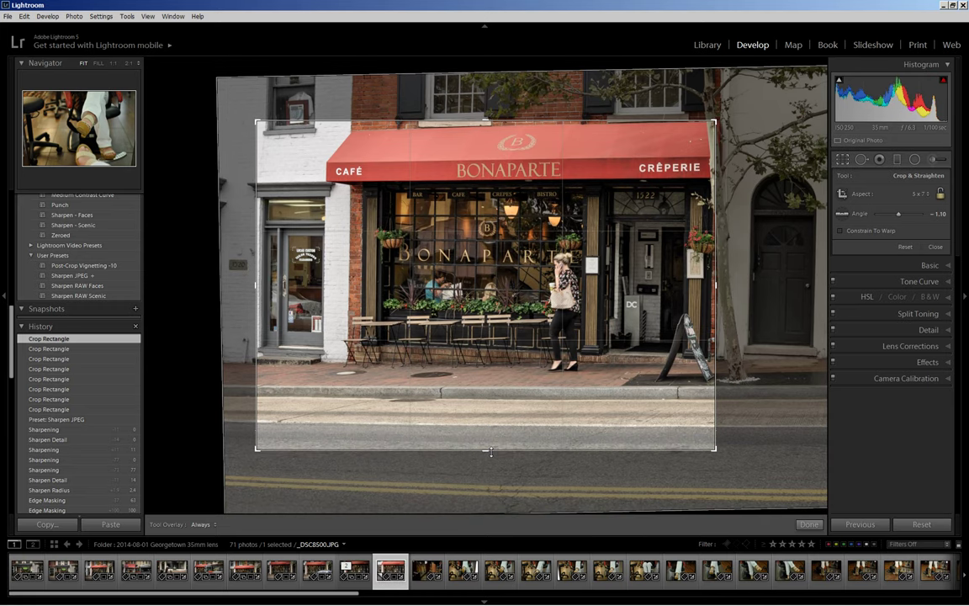
{"action": "left_click_drag", "start_coordinate": [490, 452], "coordinate": [492, 445]}
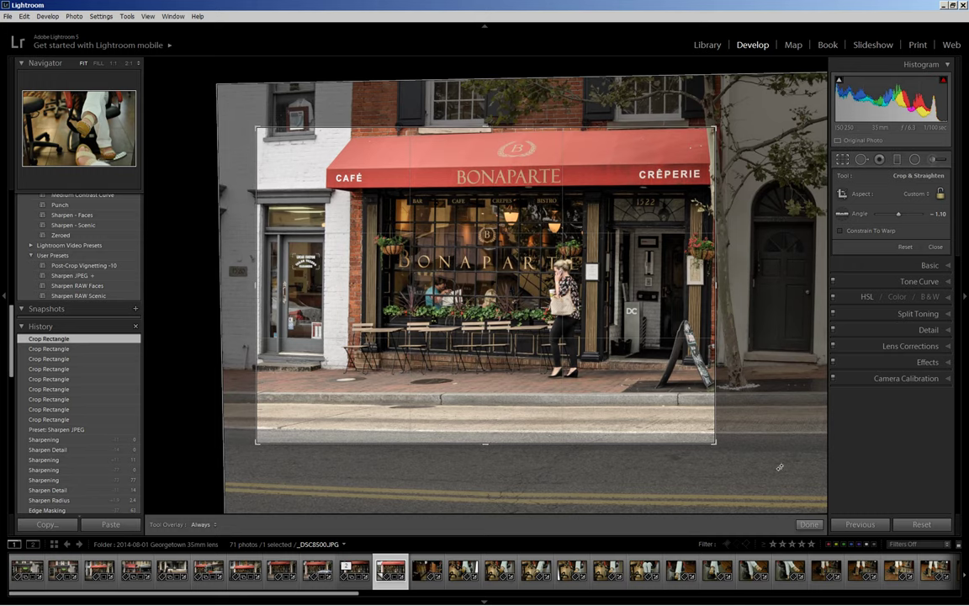
{"action": "left_click", "coordinate": [805, 524]}
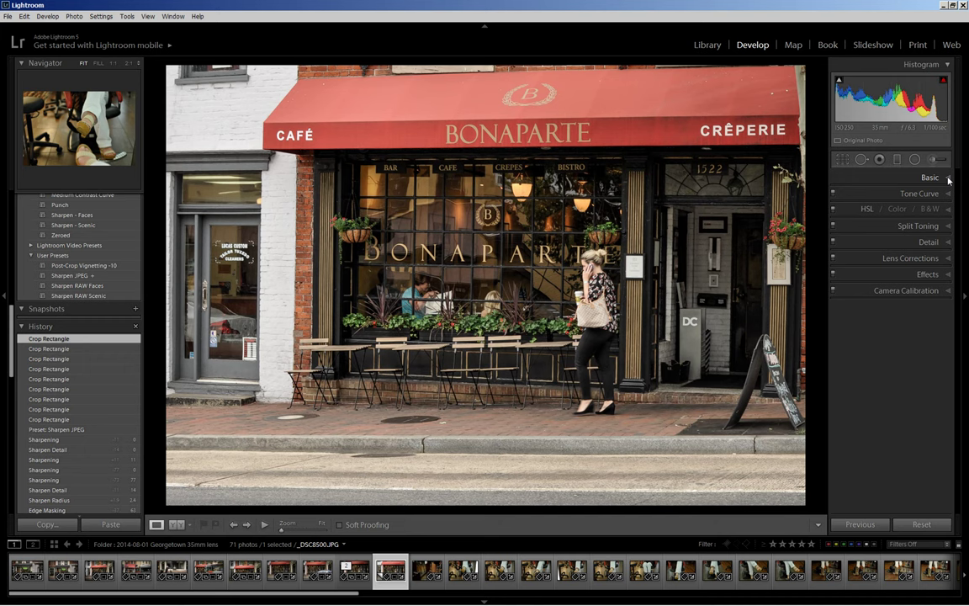
Apply the Vignette 2 effect preset and set the post-crop vignetting amount to -45 and midpoint to 39
{"action": "left_click", "coordinate": [950, 275]}
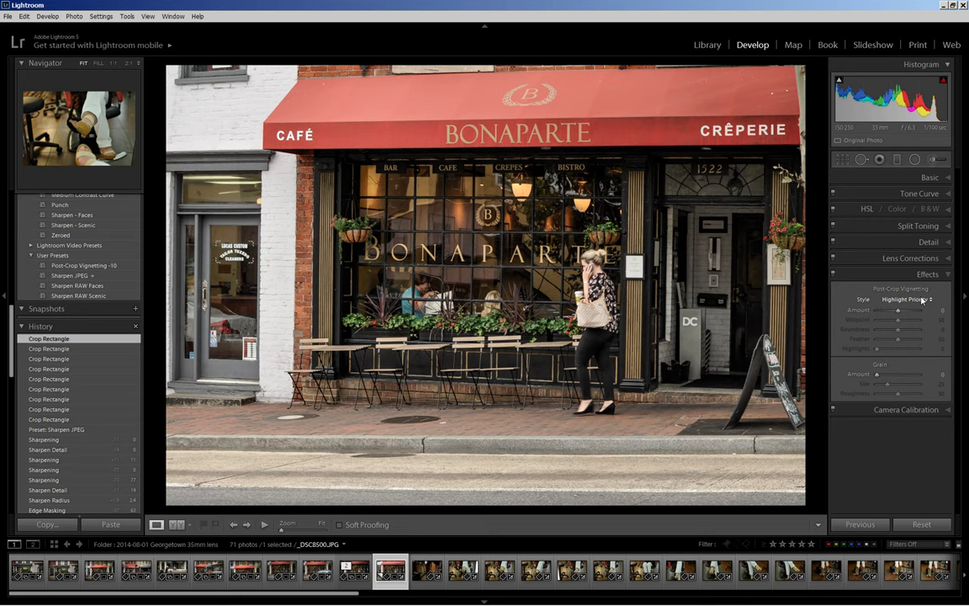
{"action": "scroll", "coordinate": [87, 238], "scroll_direction": "up", "scroll_amount": 3}
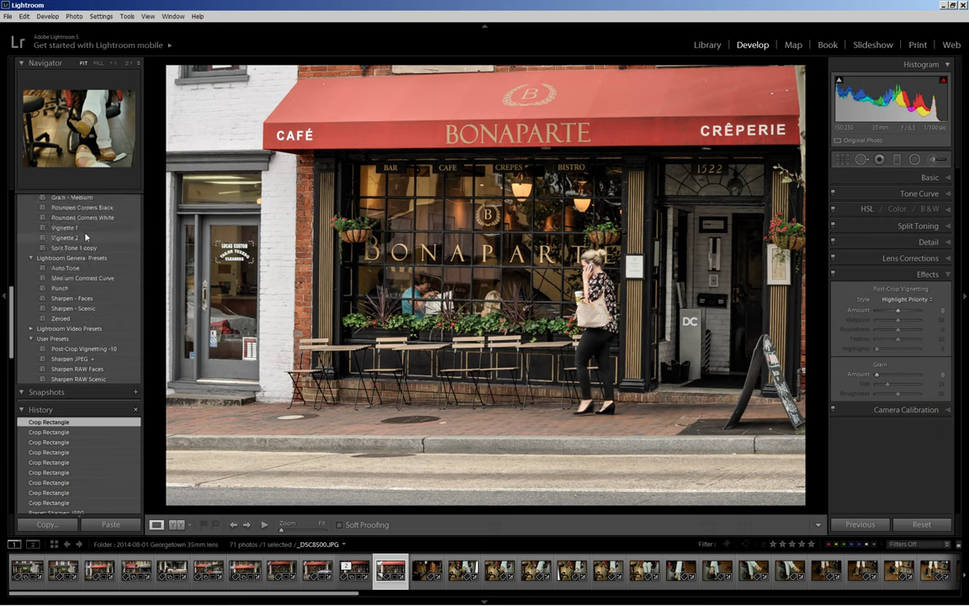
{"action": "scroll", "coordinate": [86, 237], "scroll_direction": "up", "scroll_amount": 3}
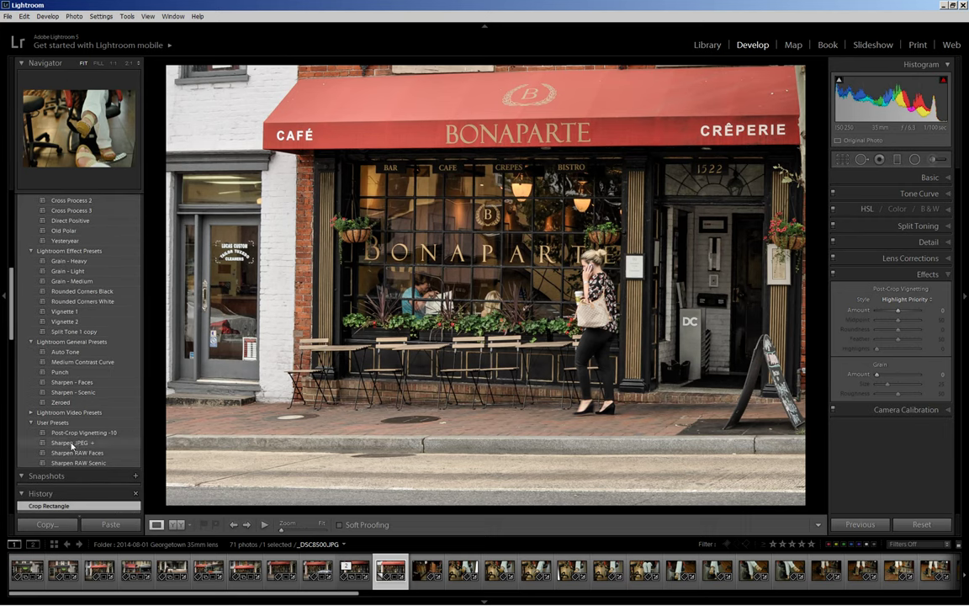
{"action": "left_click", "coordinate": [68, 323]}
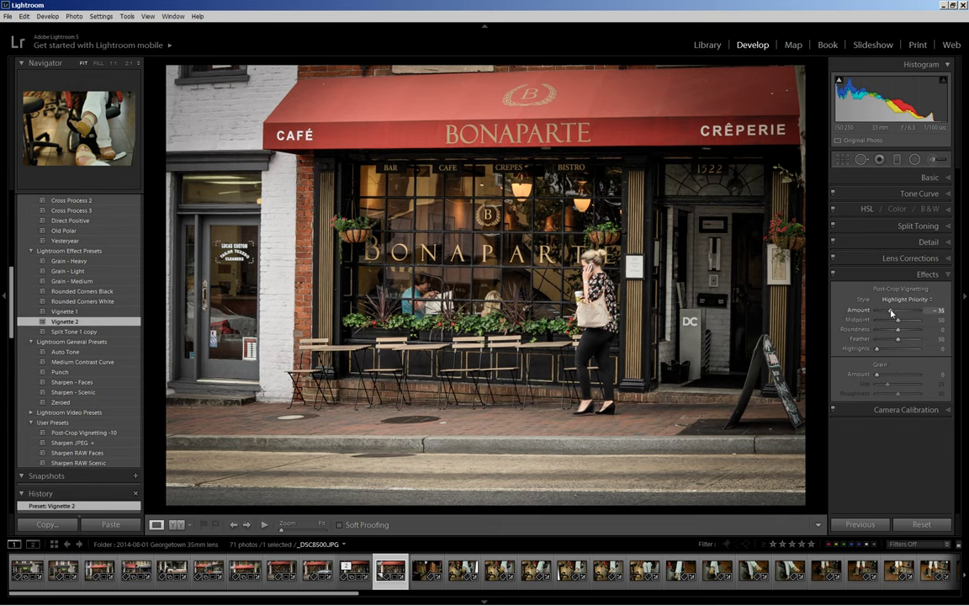
{"action": "left_click_drag", "start_coordinate": [891, 312], "coordinate": [889, 313]}
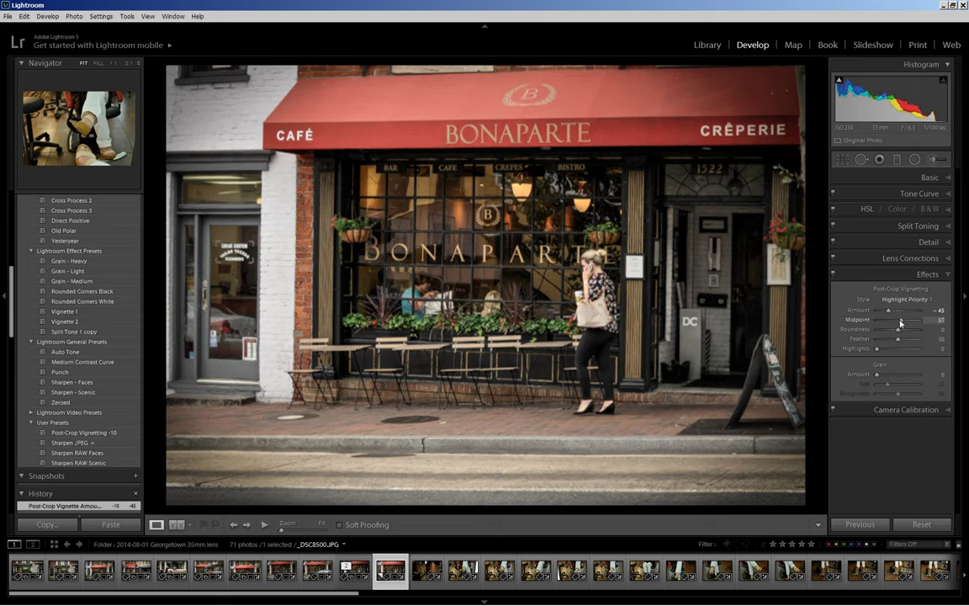
{"action": "left_click_drag", "start_coordinate": [898, 323], "coordinate": [894, 324]}
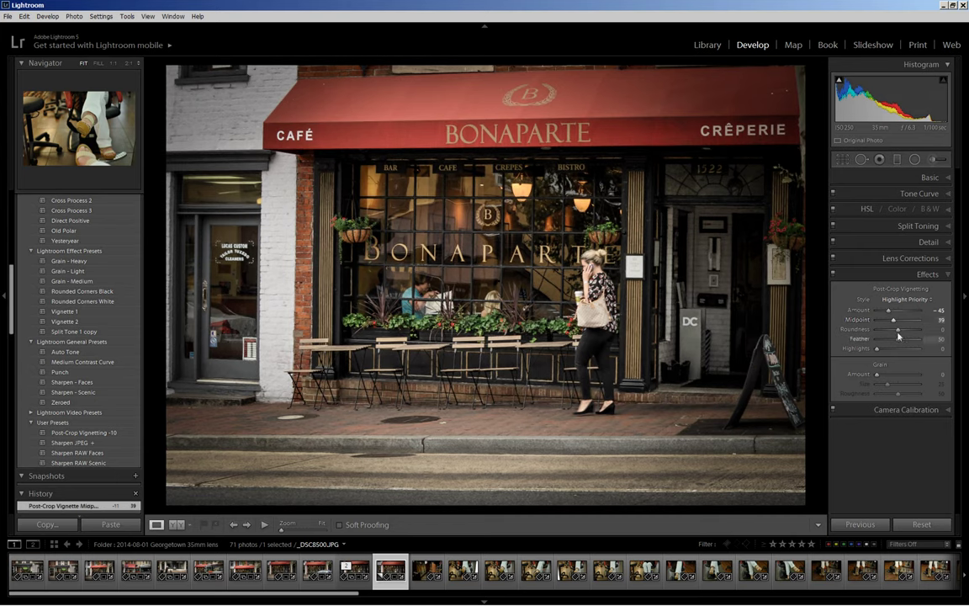
Set the post-crop vignette's feather to 0 for a hard edge and its roundness to +14
{"action": "left_click_drag", "start_coordinate": [899, 333], "coordinate": [875, 341]}
{"action": "left_click_drag", "start_coordinate": [880, 340], "coordinate": [899, 333]}
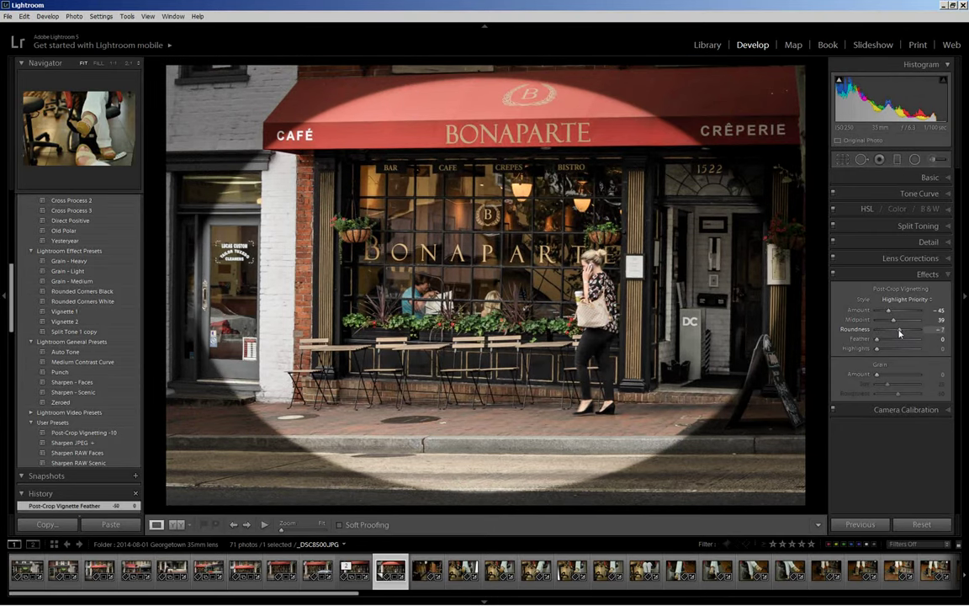
{"action": "mouse_move", "coordinate": [899, 333]}
{"action": "left_mouse_down"}
{"action": "mouse_move", "coordinate": [883, 334]}
{"action": "mouse_move", "coordinate": [901, 334]}
{"action": "left_mouse_up"}
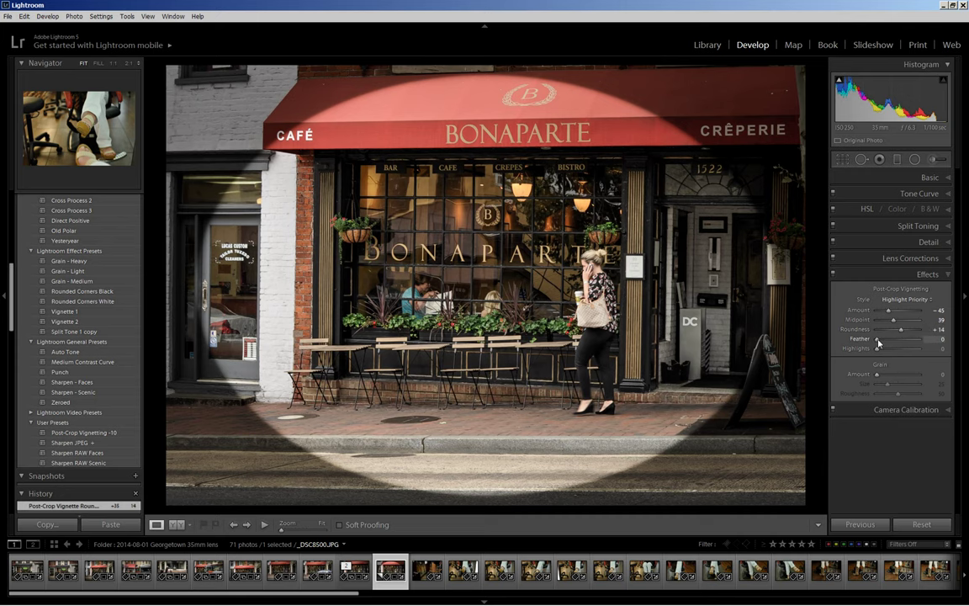
Compare hard and soft vignette edges by varying the feather, and set the feather to 62
{"action": "left_click_drag", "start_coordinate": [877, 343], "coordinate": [899, 343]}
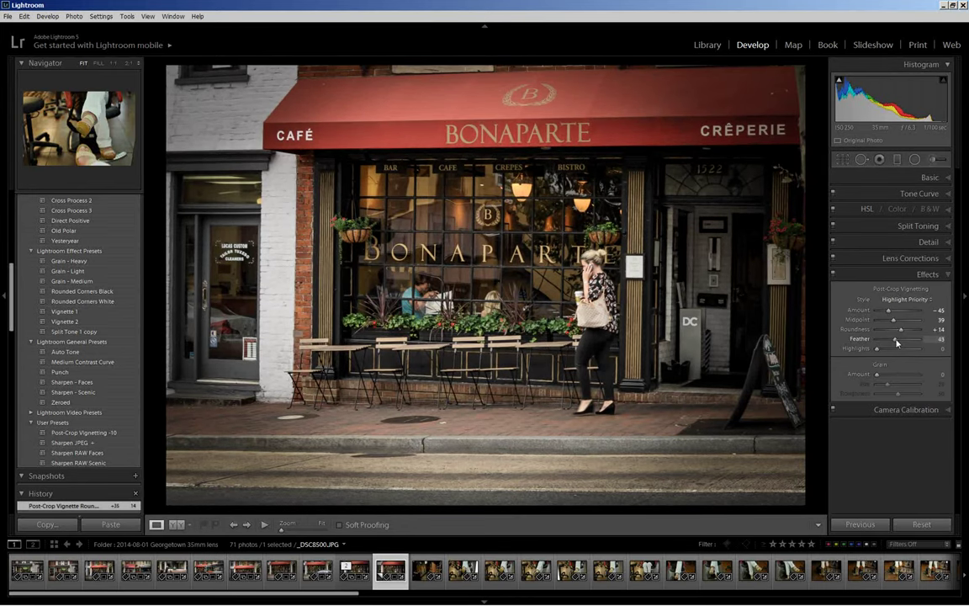
{"action": "left_click_drag", "start_coordinate": [897, 342], "coordinate": [878, 340]}
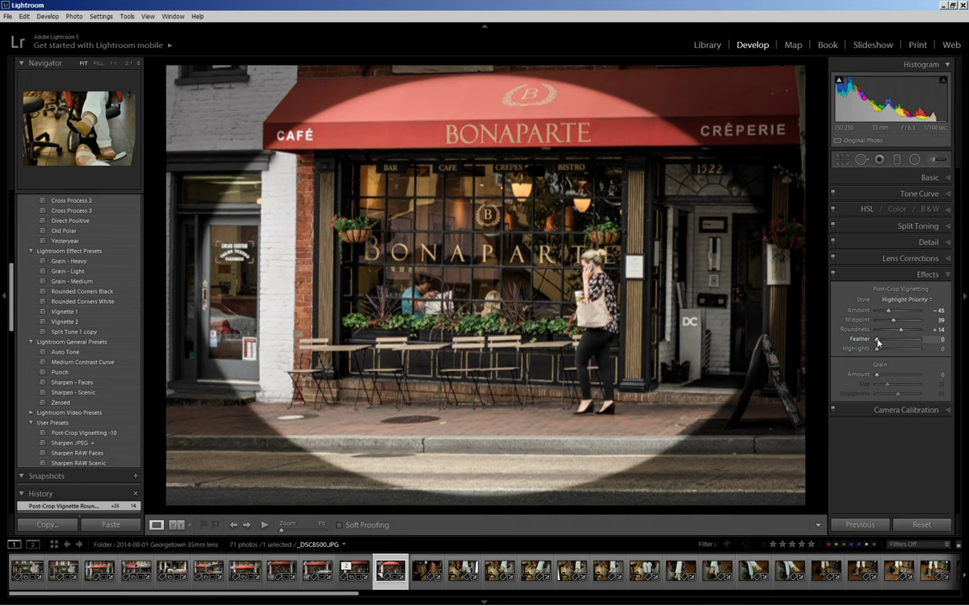
{"action": "left_click_drag", "start_coordinate": [878, 341], "coordinate": [892, 343]}
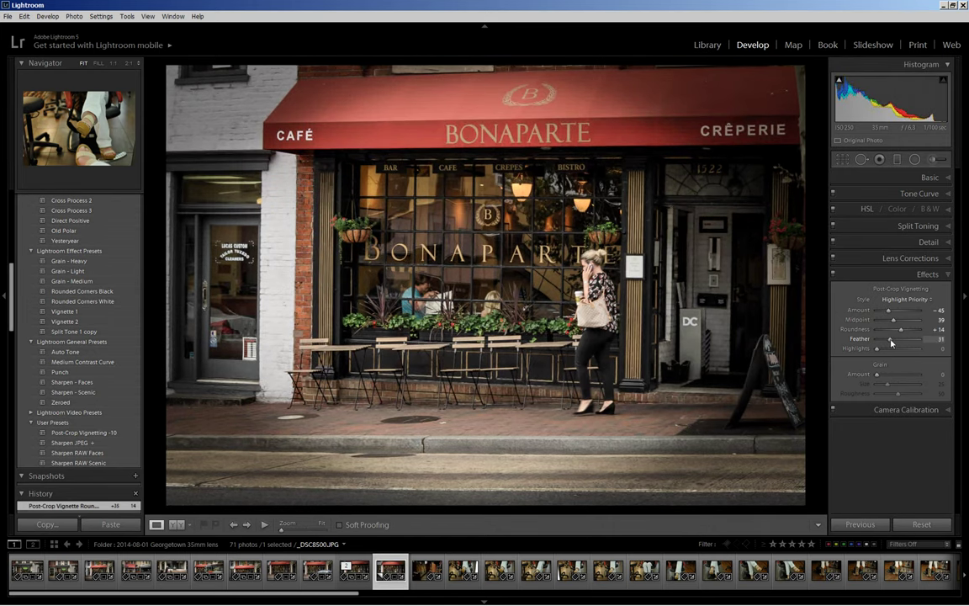
{"action": "left_click_drag", "start_coordinate": [891, 342], "coordinate": [905, 343]}
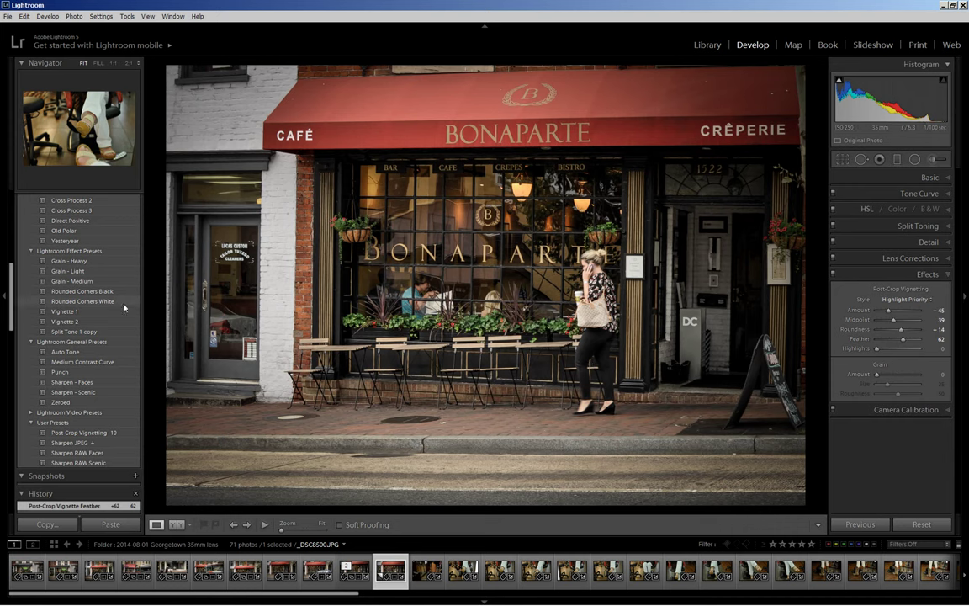
Compare the original virtual copy with the finished edit in the history, returning to the latest vignette feather state
{"action": "scroll", "coordinate": [99, 362], "scroll_direction": "down", "scroll_amount": 3}
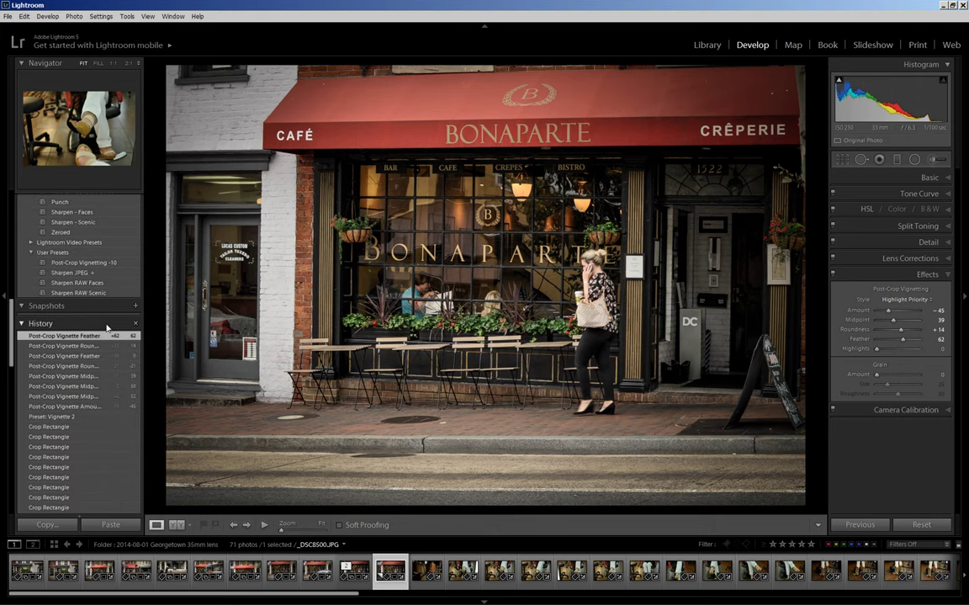
{"action": "scroll", "coordinate": [101, 337], "scroll_direction": "down", "scroll_amount": 10}
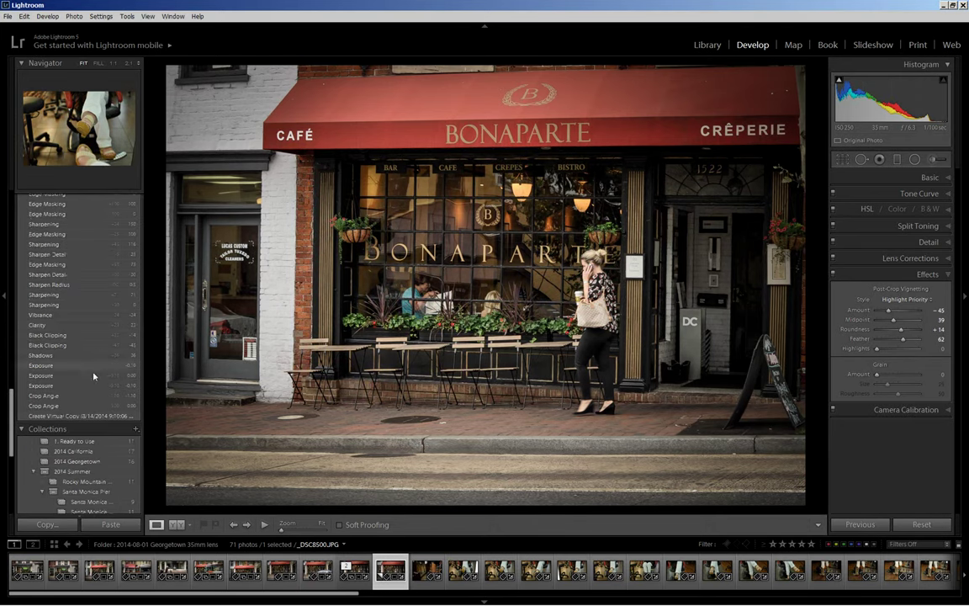
{"action": "left_click", "coordinate": [86, 416]}
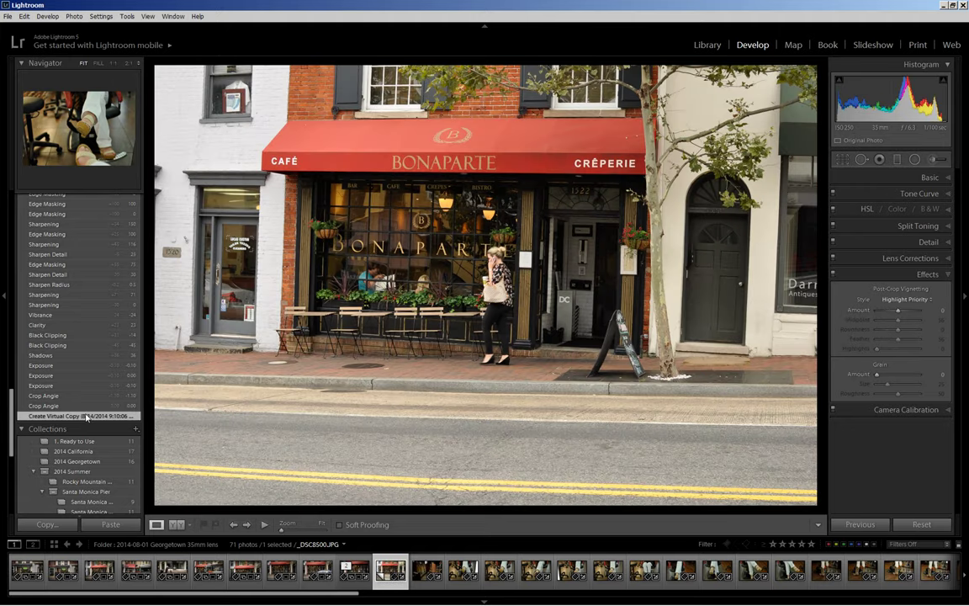
{"action": "scroll", "coordinate": [73, 299], "scroll_direction": "up", "scroll_amount": 10}
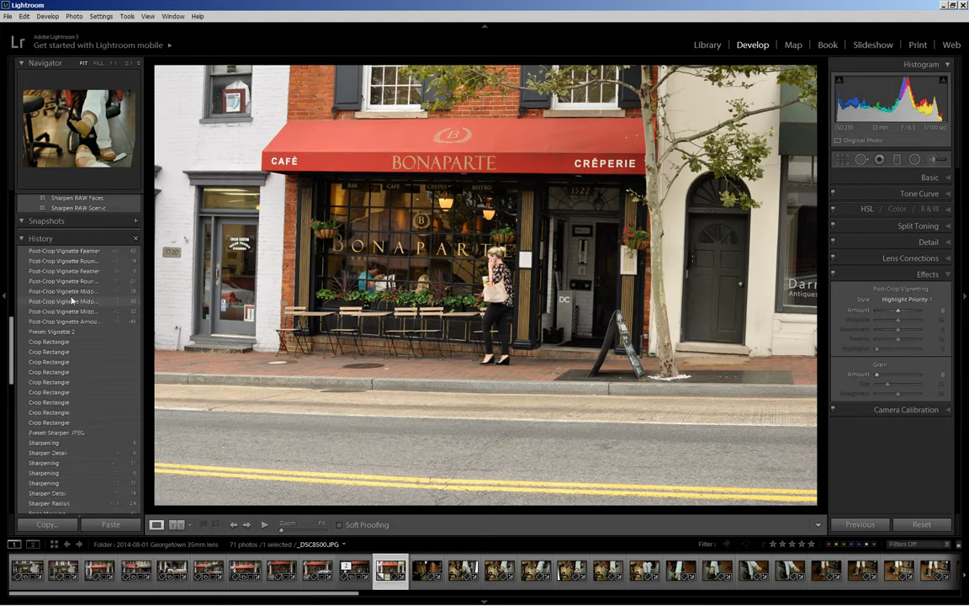
{"action": "left_click", "coordinate": [61, 252]}
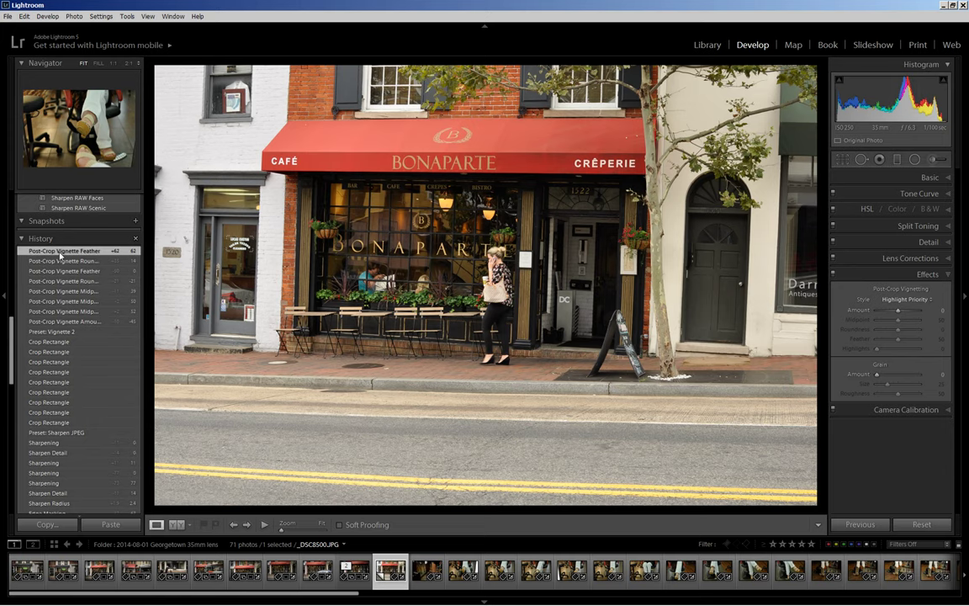